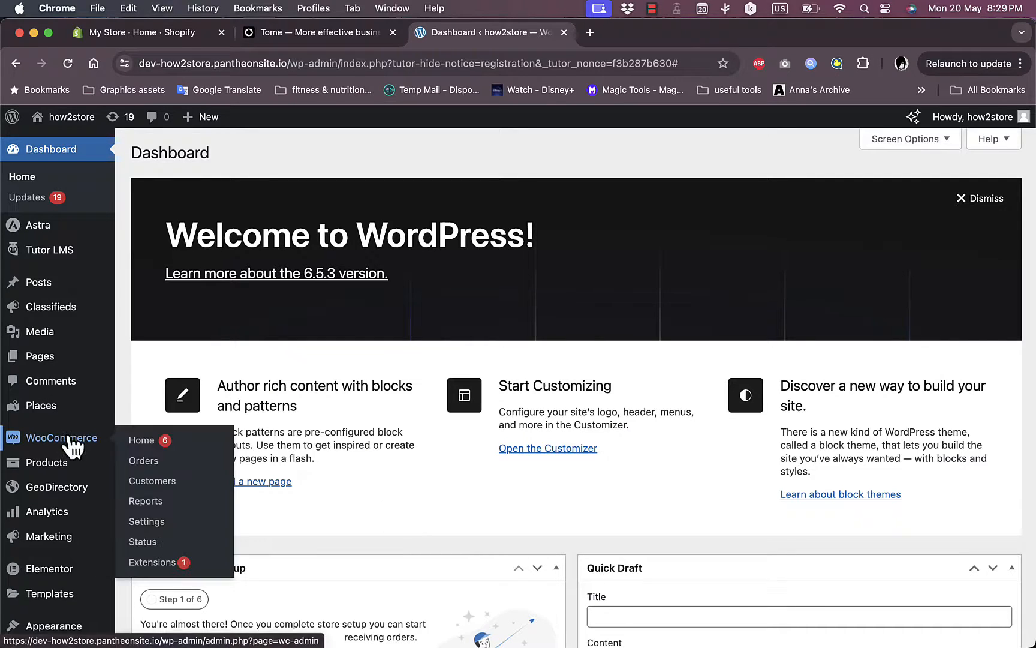
Step: Open the page for adding new plugins, search for "woocommerce" and look through the listed plugins
{"action": "mouse_move", "coordinate": [75, 463]}
{"action": "mouse_move", "coordinate": [70, 444]}
{"action": "scroll", "coordinate": [63, 447], "scroll_direction": "down", "scroll_amount": 5}
{"action": "mouse_move", "coordinate": [42, 522]}
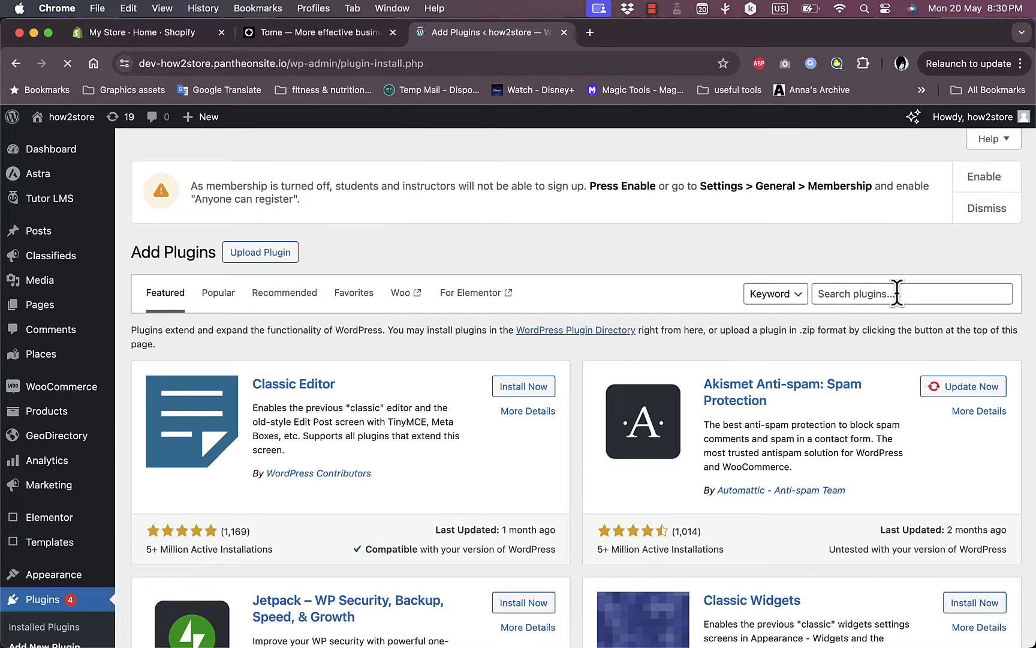
{"action": "left_click", "coordinate": [896, 293]}
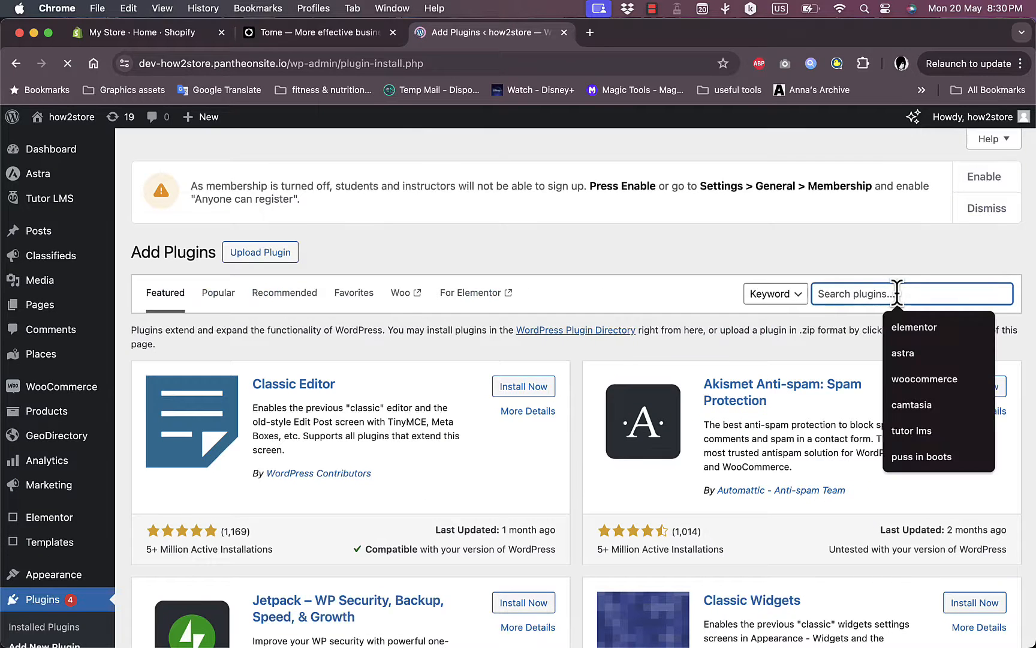
{"action": "type", "text": "woocommerc"}
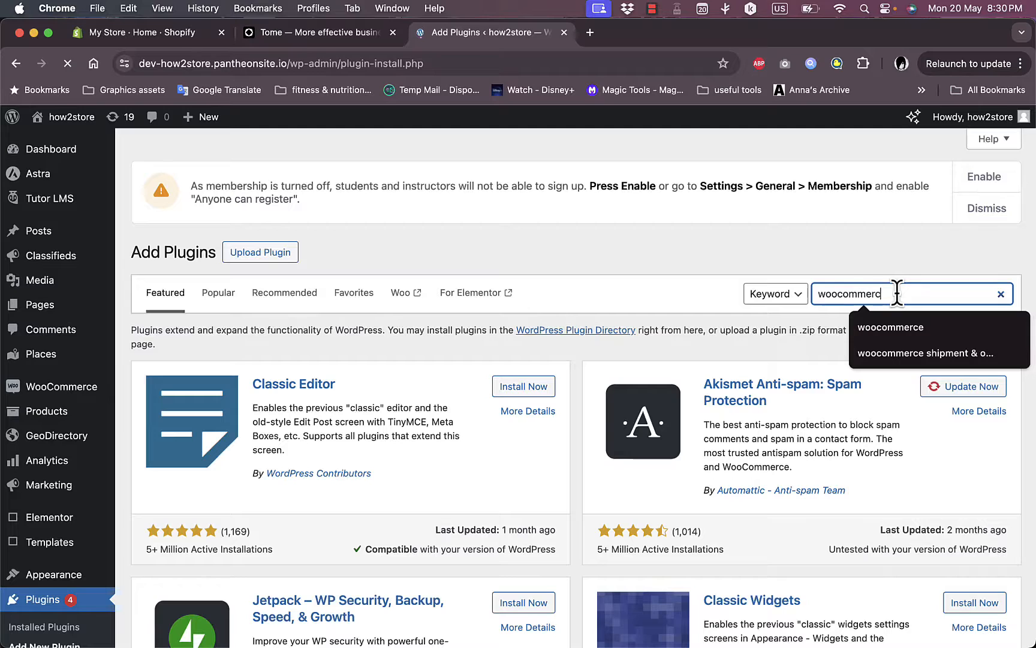
{"action": "type", "text": "e"}
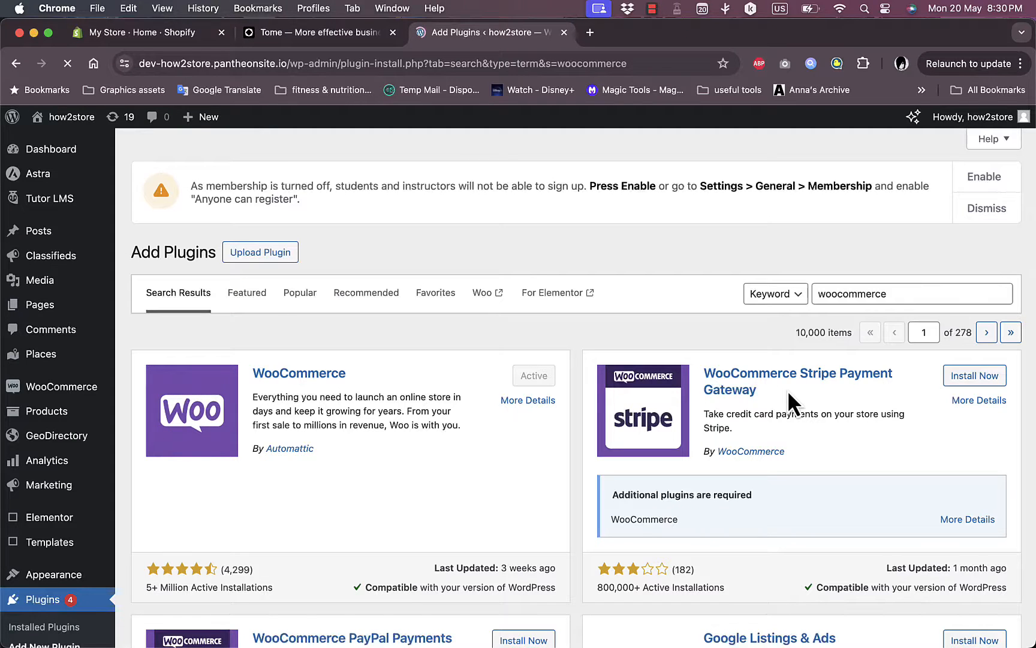
{"action": "scroll", "coordinate": [788, 389], "scroll_direction": "down", "scroll_amount": 5}
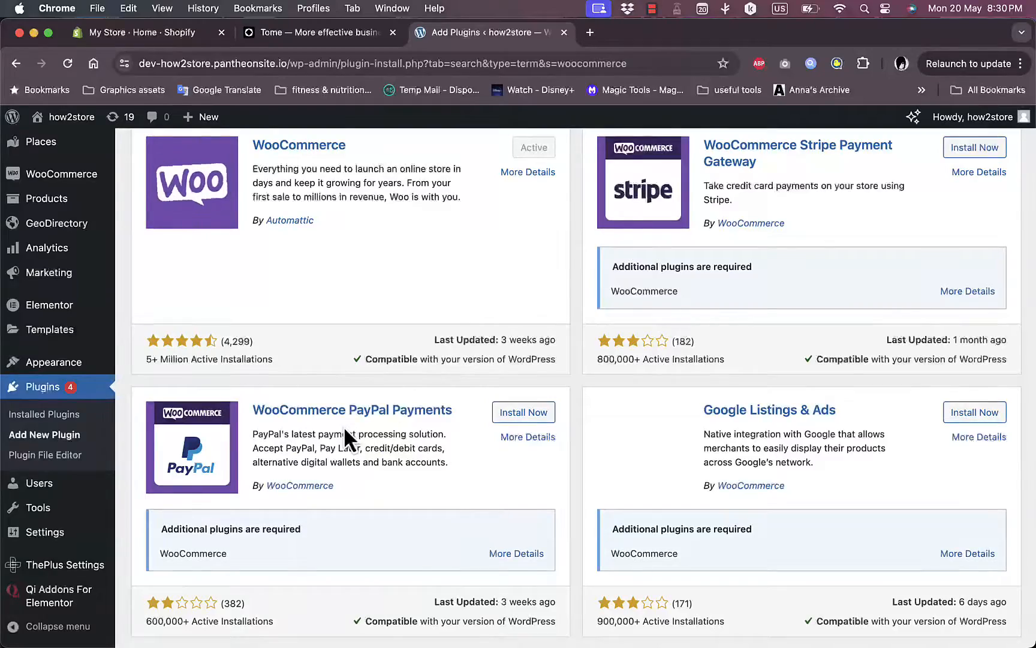
{"action": "scroll", "coordinate": [435, 433], "scroll_direction": "down", "scroll_amount": 3}
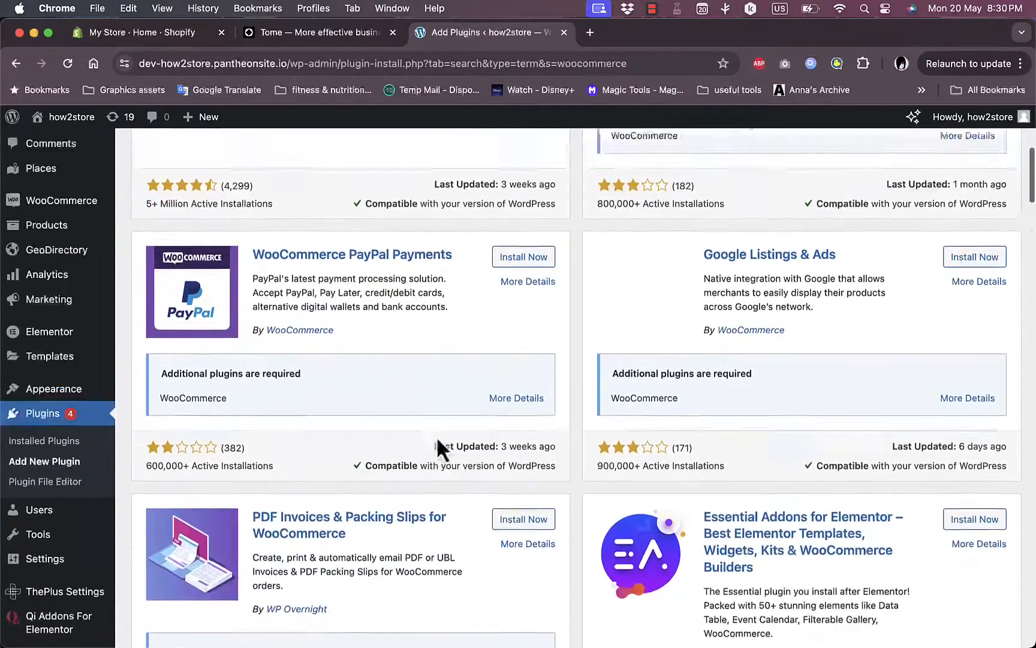
{"action": "scroll", "coordinate": [437, 436], "scroll_direction": "up", "scroll_amount": 7}
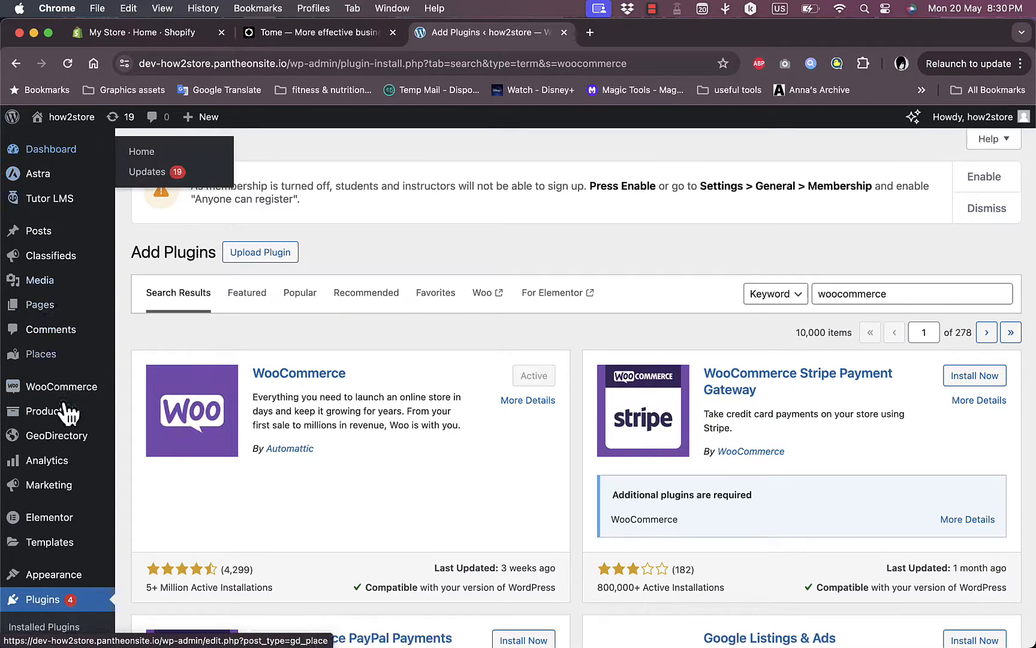
Step: Open the WooCommerce home page and review the store setup checklist and inbox messages
{"action": "left_click", "coordinate": [58, 148]}
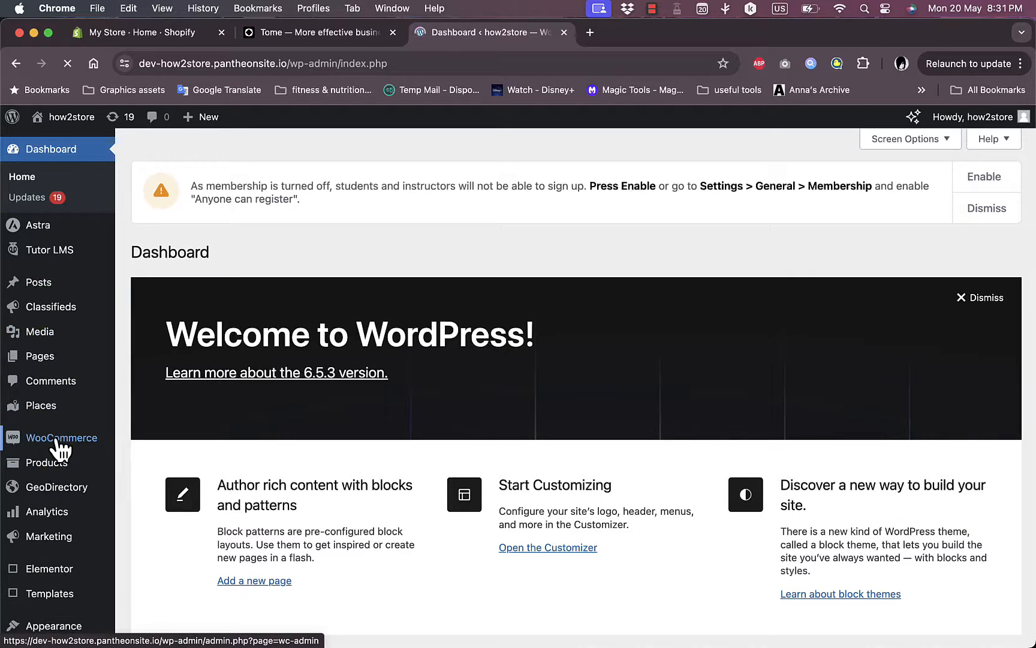
{"action": "mouse_move", "coordinate": [61, 447]}
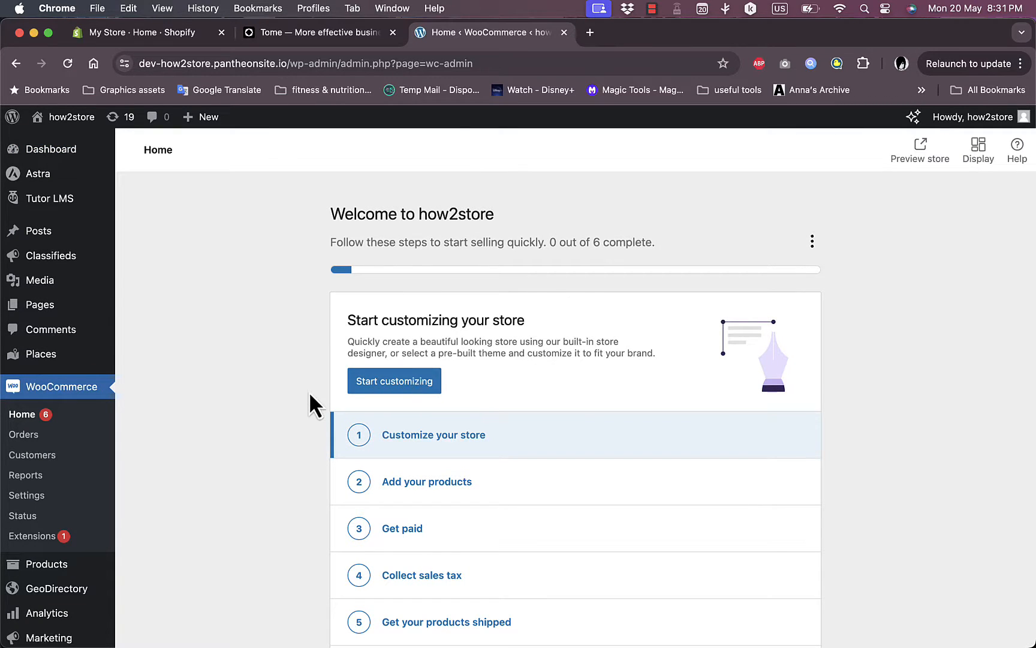
{"action": "scroll", "coordinate": [309, 394], "scroll_direction": "down", "scroll_amount": 15}
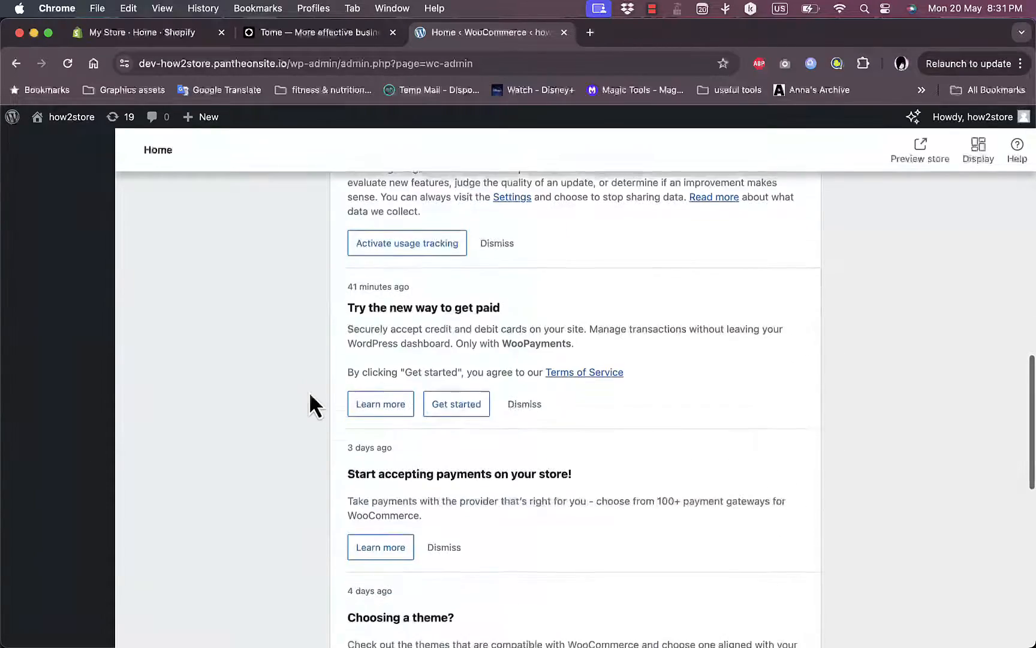
{"action": "scroll", "coordinate": [309, 391], "scroll_direction": "down", "scroll_amount": 5}
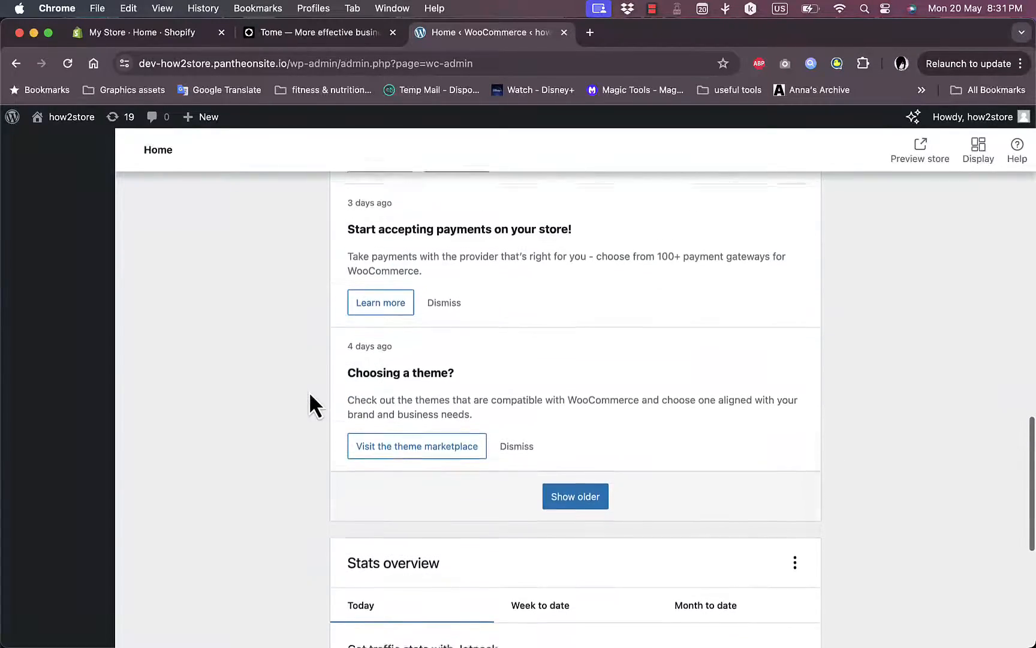
{"action": "scroll", "coordinate": [309, 394], "scroll_direction": "down", "scroll_amount": 6}
{"action": "scroll", "coordinate": [309, 394], "scroll_direction": "up", "scroll_amount": 15}
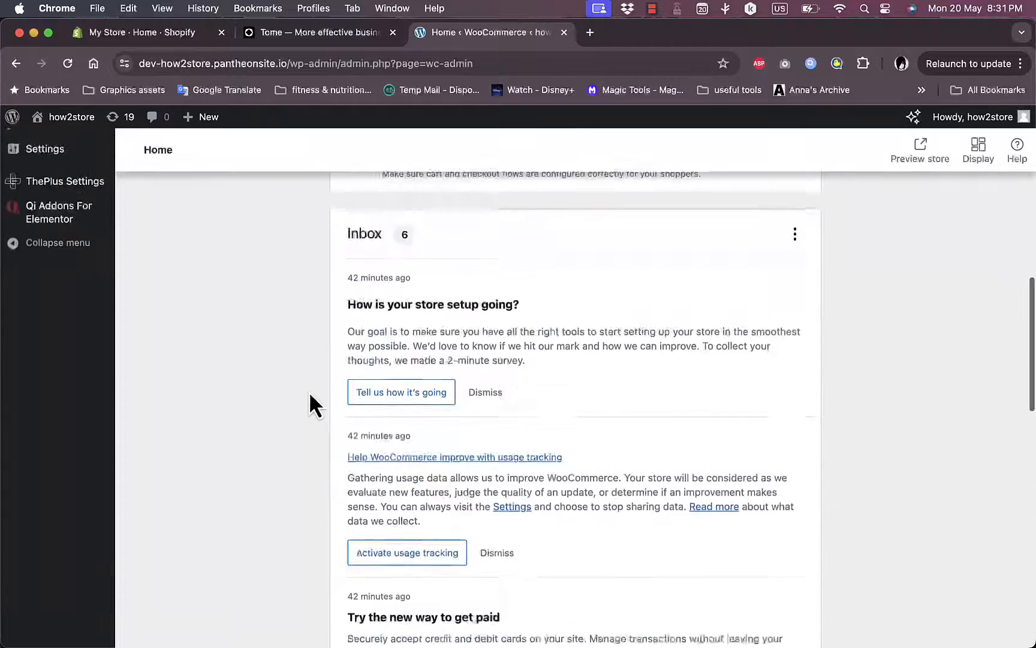
{"action": "scroll", "coordinate": [308, 391], "scroll_direction": "up", "scroll_amount": 10}
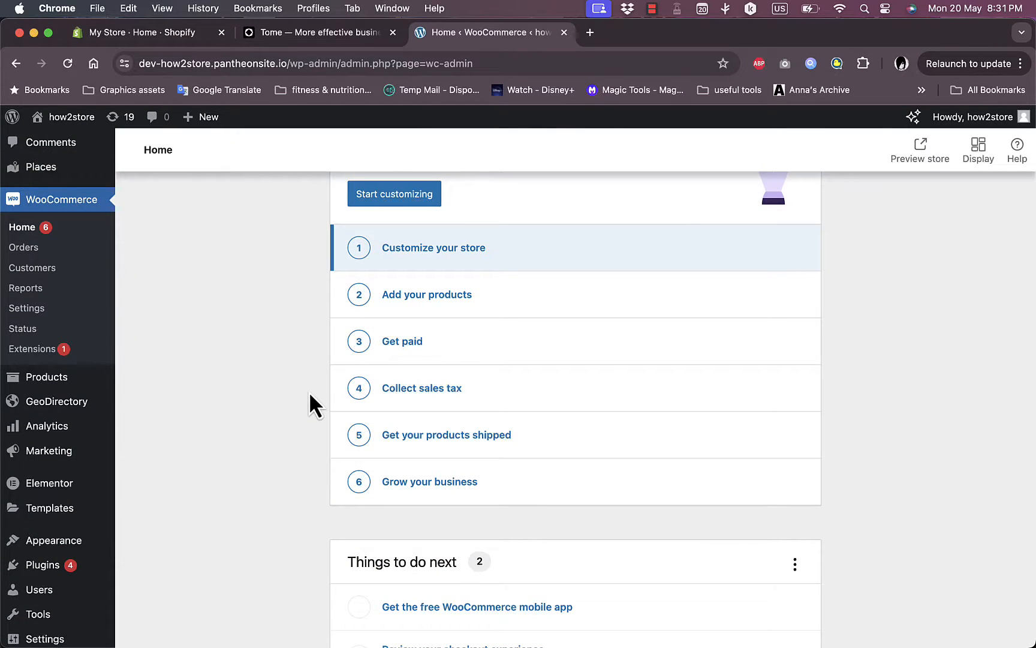
Step: Open the "Get paid" setup task and review WooPayments and the other payment providers
{"action": "left_click", "coordinate": [414, 348]}
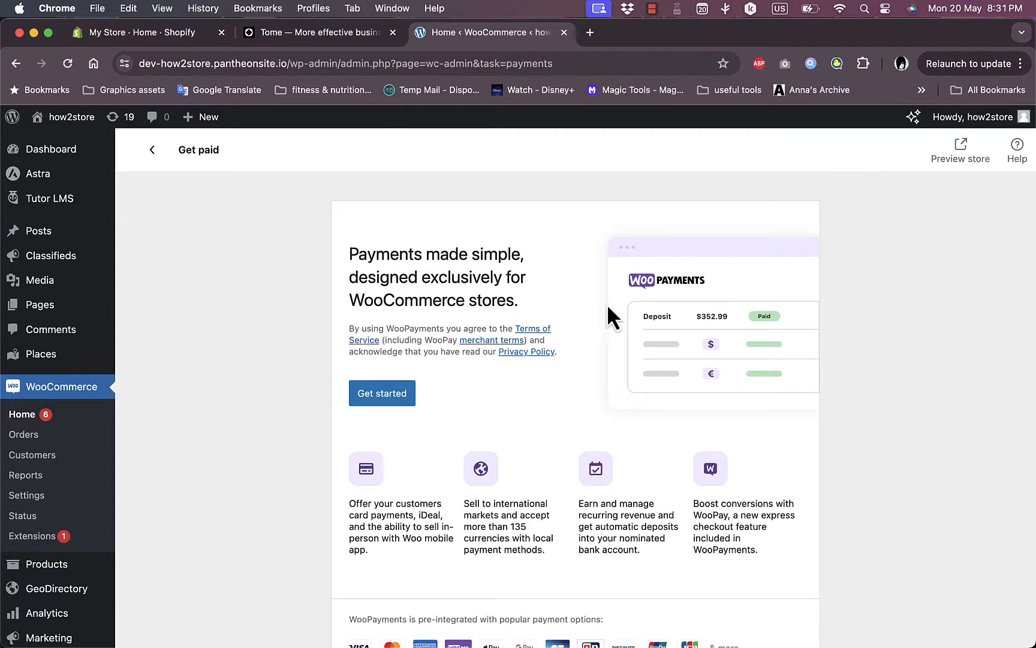
{"action": "scroll", "coordinate": [593, 363], "scroll_direction": "down", "scroll_amount": 10}
{"action": "scroll", "coordinate": [594, 362], "scroll_direction": "up", "scroll_amount": 3}
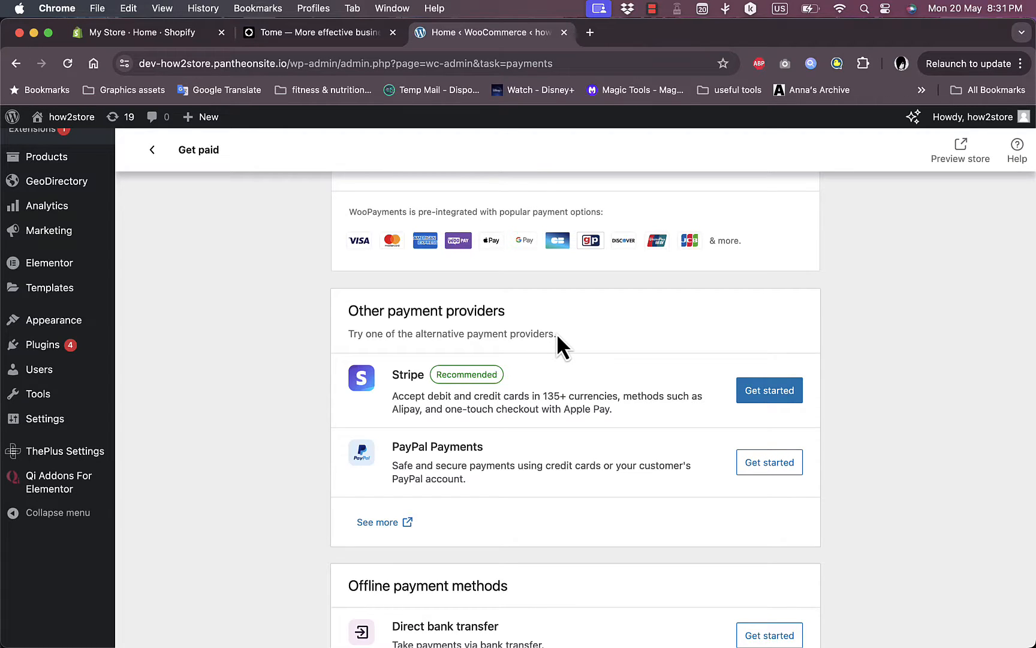
{"action": "scroll", "coordinate": [556, 333], "scroll_direction": "up", "scroll_amount": 7}
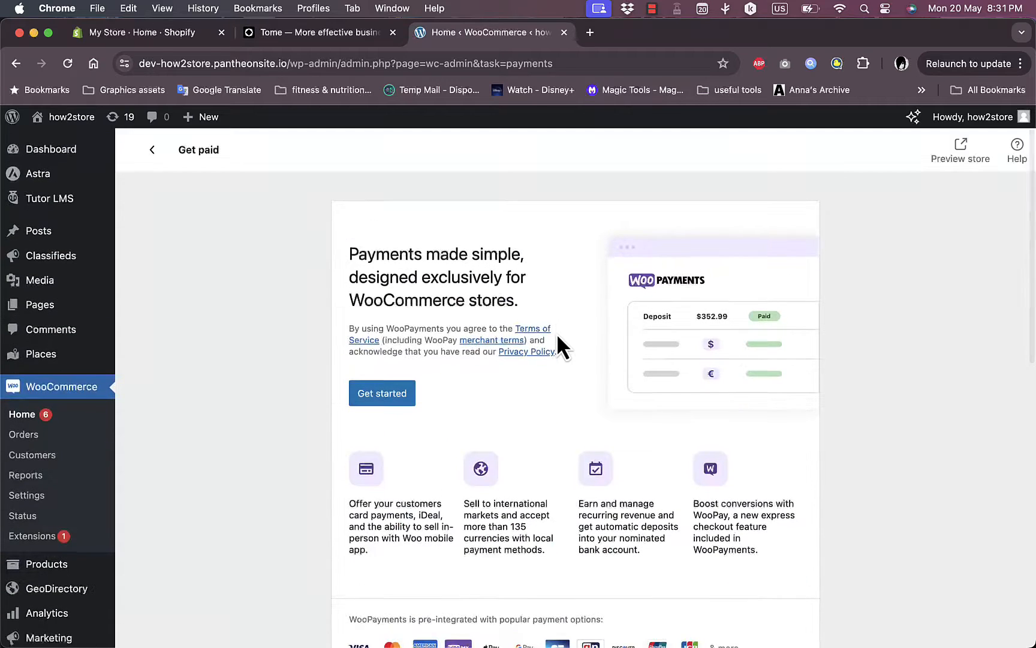
Step: Install WooPayments and start connecting its account, continuing with the account's e-mail address
{"action": "left_click", "coordinate": [387, 394]}
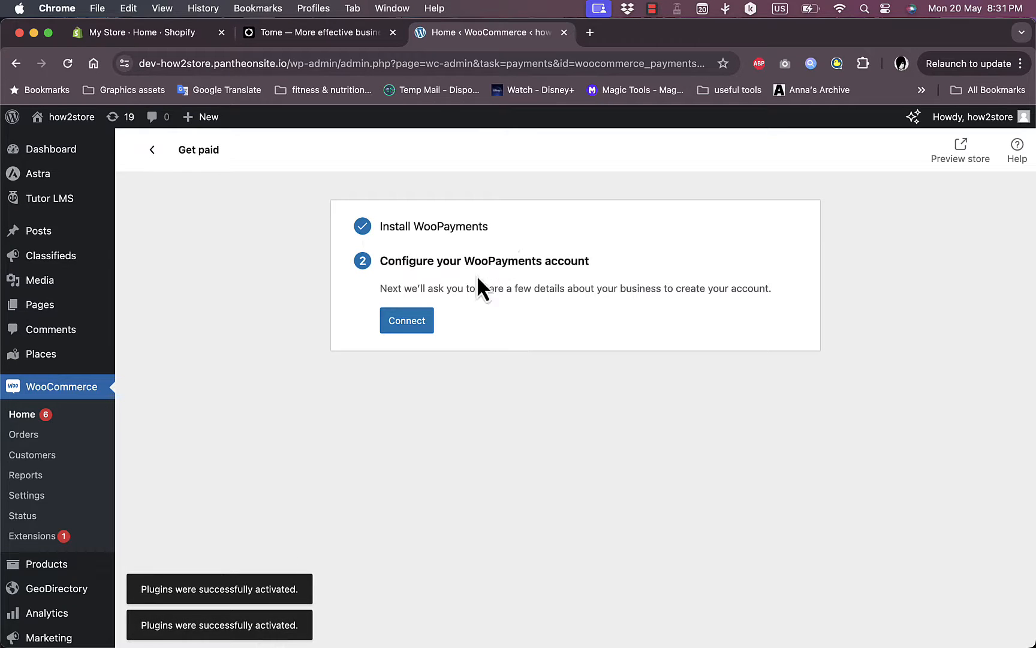
{"action": "left_click", "coordinate": [418, 320]}
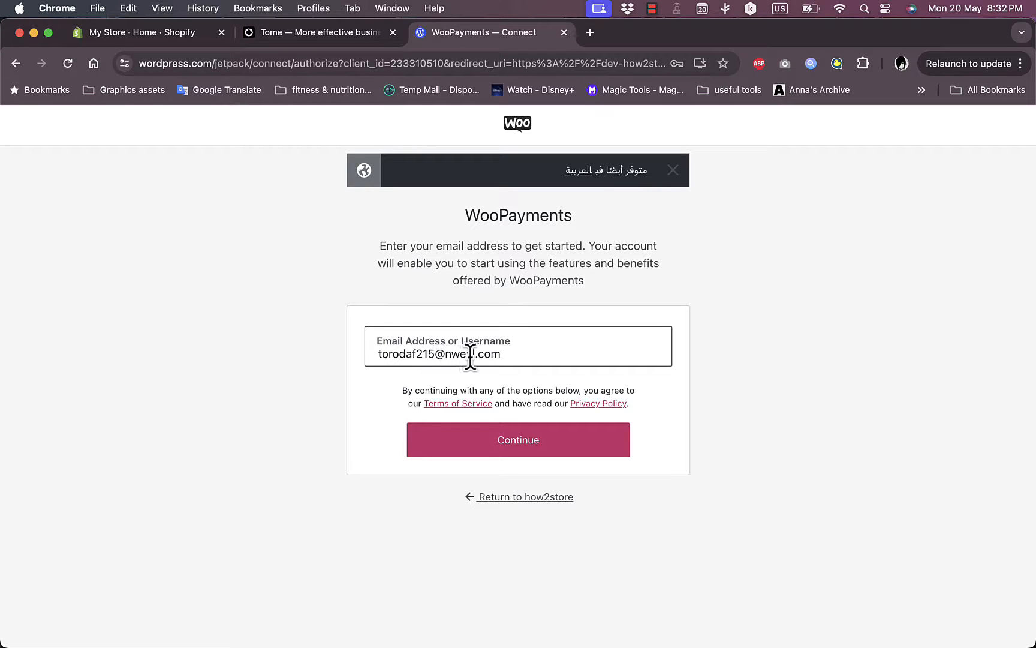
{"action": "left_click", "coordinate": [519, 427]}
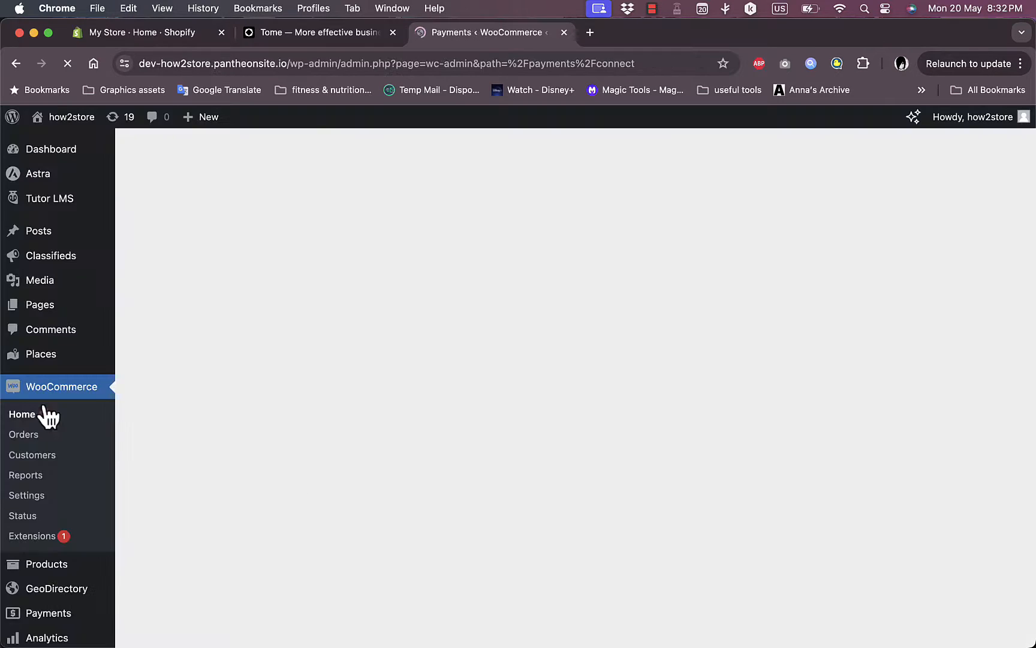
Step: Enable Direct bank transfer in the WooCommerce payment settings and open its setup page
{"action": "left_click", "coordinate": [26, 496]}
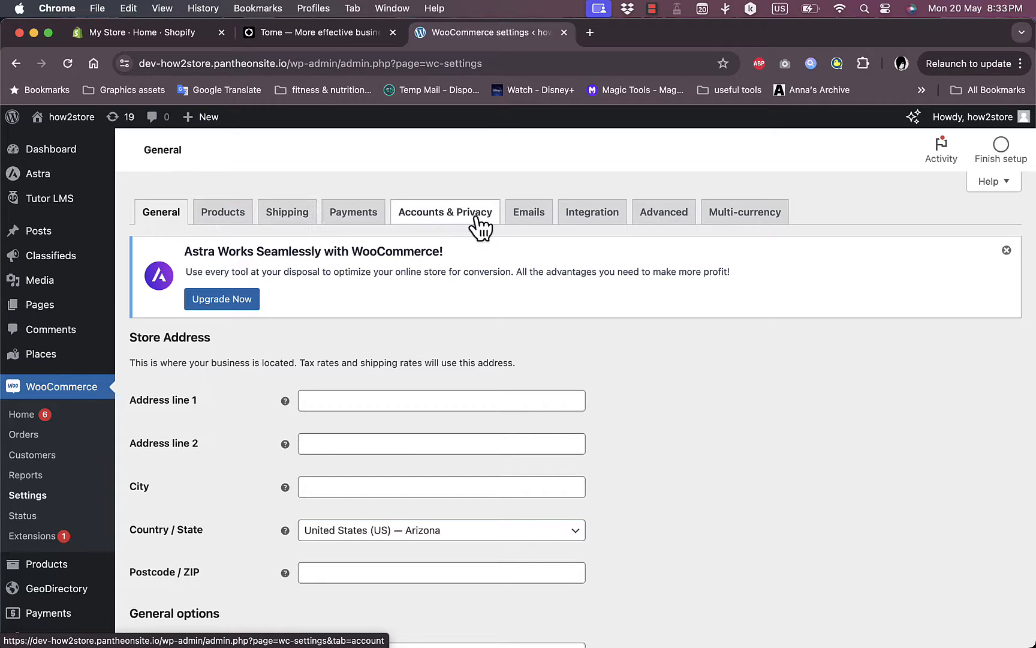
{"action": "left_click", "coordinate": [343, 222]}
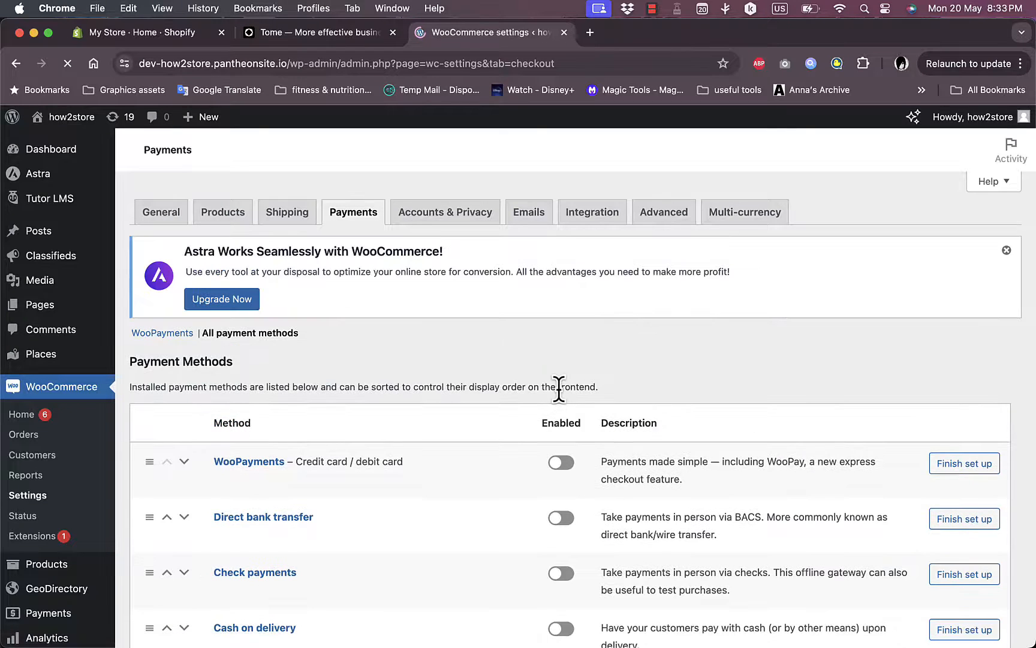
{"action": "scroll", "coordinate": [567, 388], "scroll_direction": "down", "scroll_amount": 5}
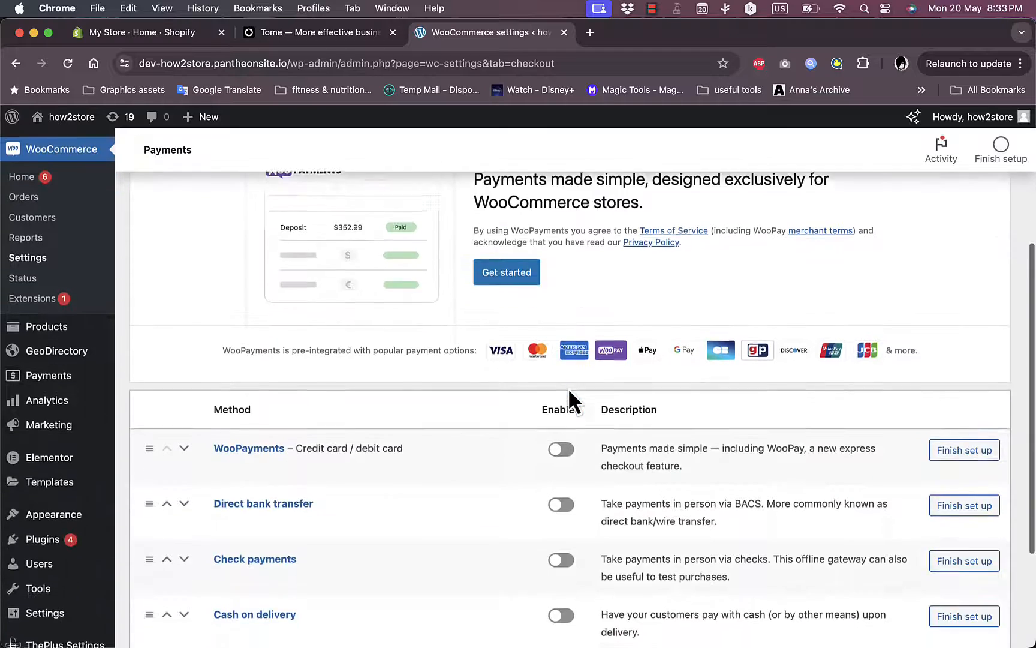
{"action": "scroll", "coordinate": [567, 388], "scroll_direction": "up", "scroll_amount": 2}
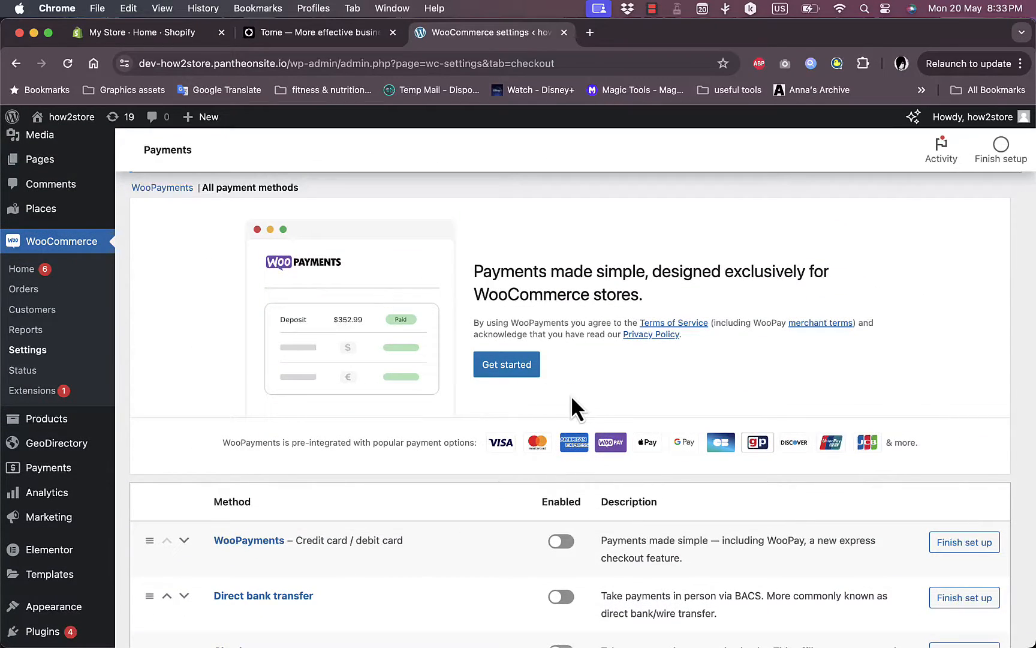
{"action": "scroll", "coordinate": [571, 394], "scroll_direction": "down", "scroll_amount": 5}
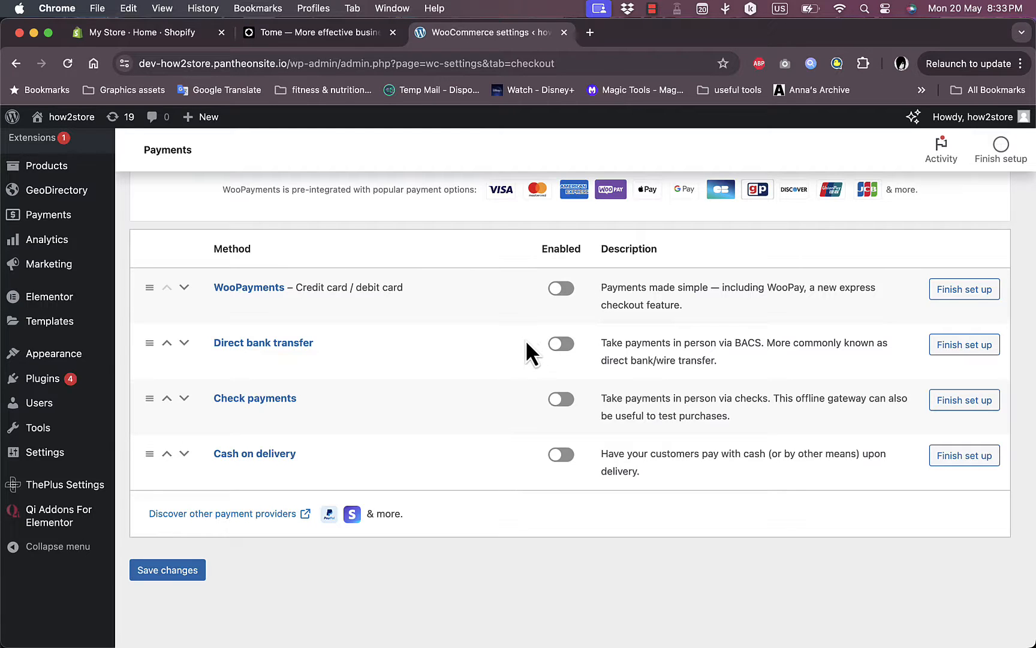
{"action": "left_click", "coordinate": [562, 344]}
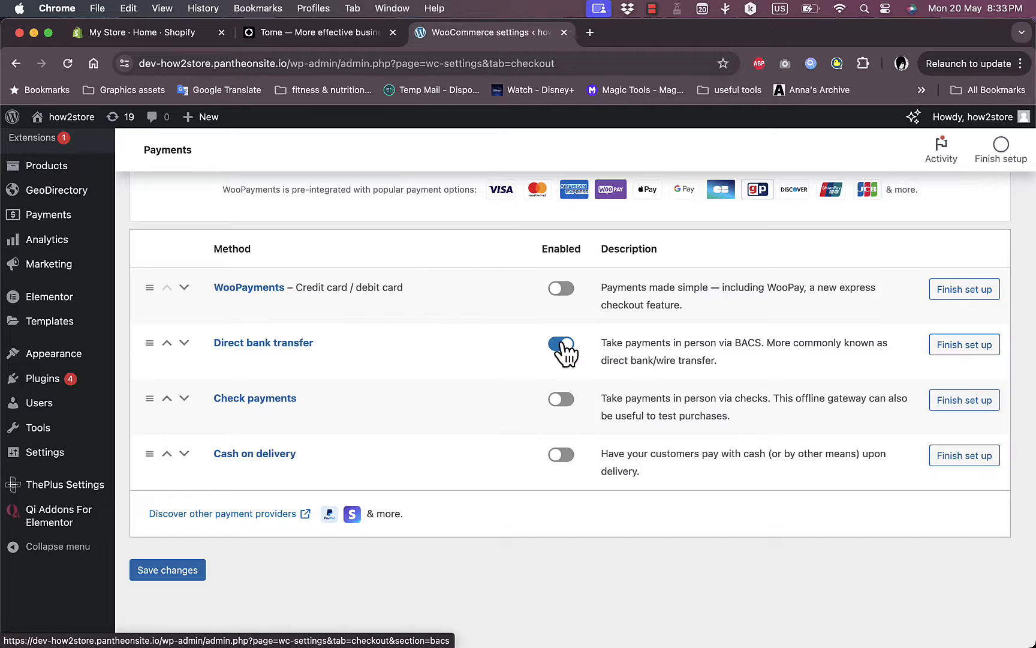
{"action": "left_click", "coordinate": [957, 344]}
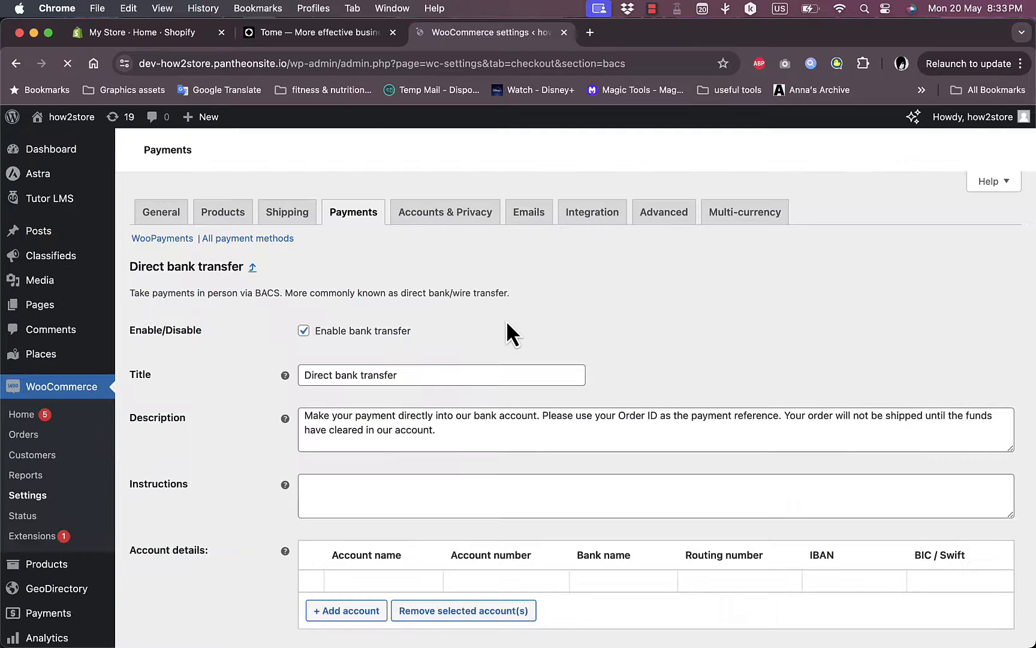
Step: Examine the Direct bank transfer settings, including title, description, instructions and account details
{"action": "scroll", "coordinate": [506, 321], "scroll_direction": "down", "scroll_amount": 5}
{"action": "scroll", "coordinate": [506, 321], "scroll_direction": "up", "scroll_amount": 6}
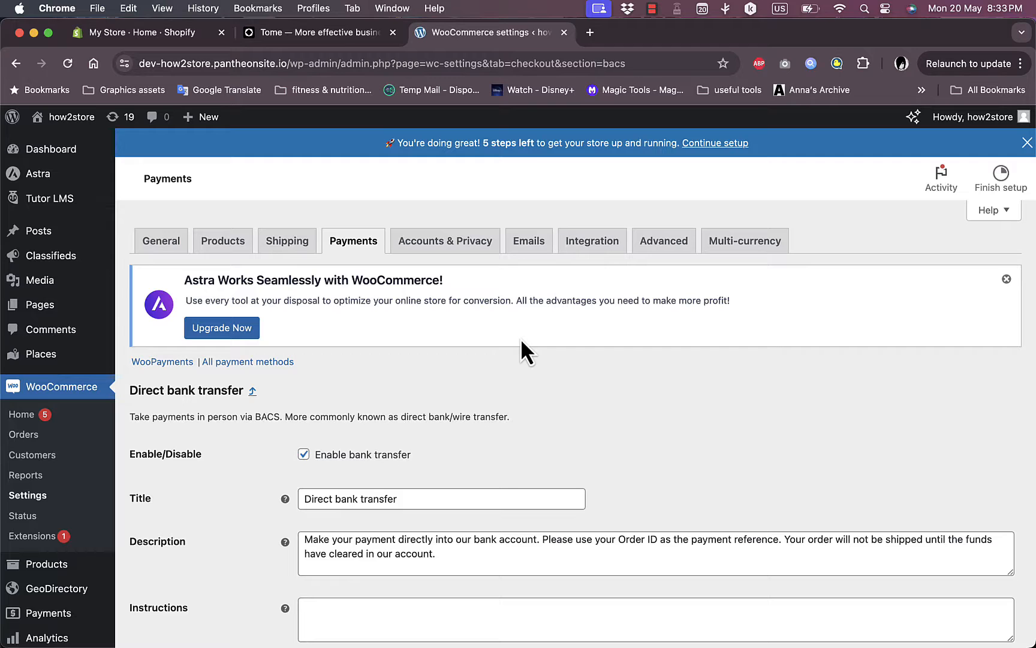
{"action": "scroll", "coordinate": [499, 491], "scroll_direction": "down", "scroll_amount": 2}
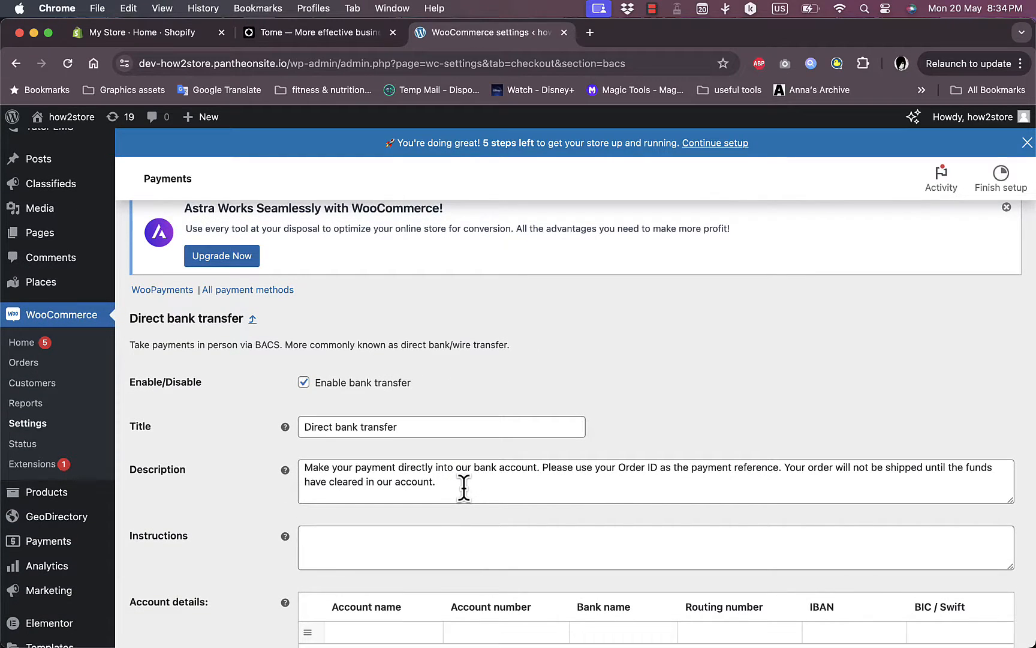
{"action": "scroll", "coordinate": [464, 488], "scroll_direction": "down", "scroll_amount": 2}
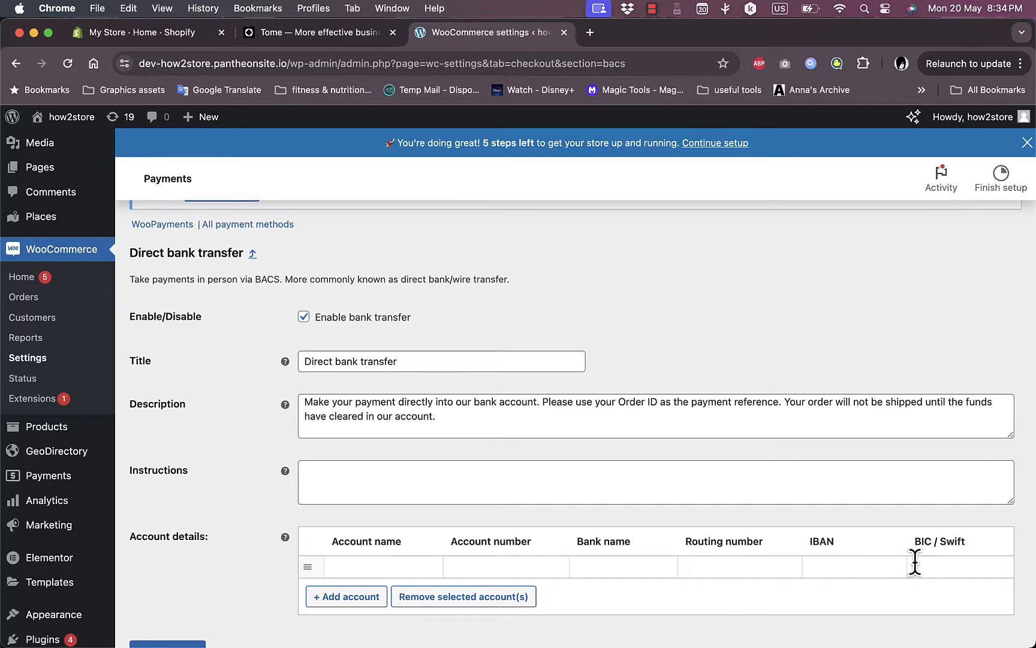
{"action": "scroll", "coordinate": [597, 528], "scroll_direction": "down", "scroll_amount": 2}
{"action": "scroll", "coordinate": [595, 517], "scroll_direction": "down", "scroll_amount": 2}
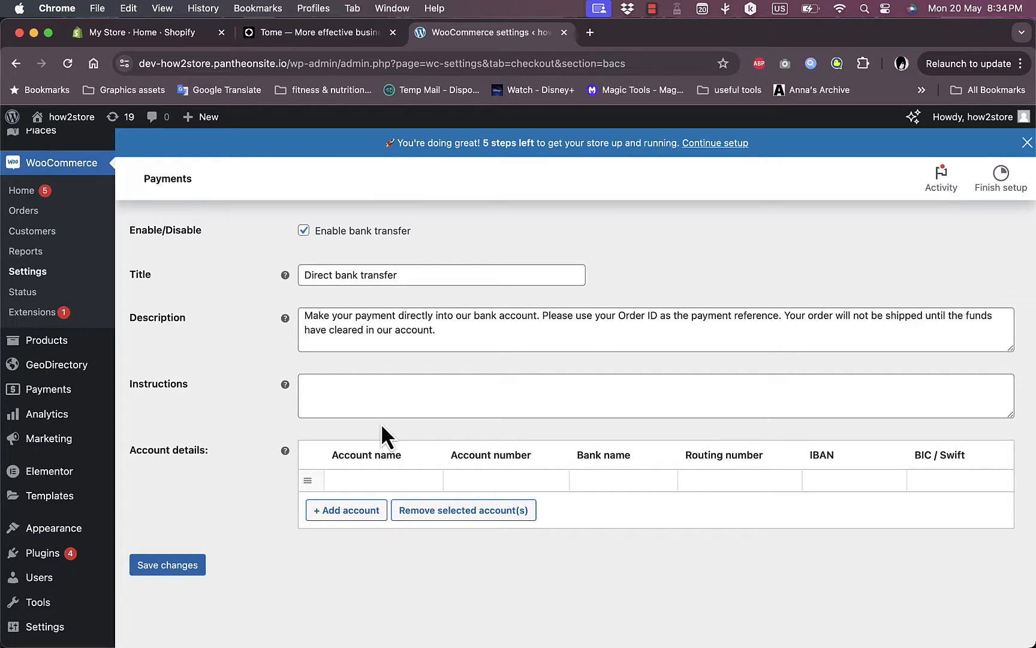
Step: Add a second row to the bank account details, go through the account fields and remove the extra row
{"action": "left_click", "coordinate": [353, 511]}
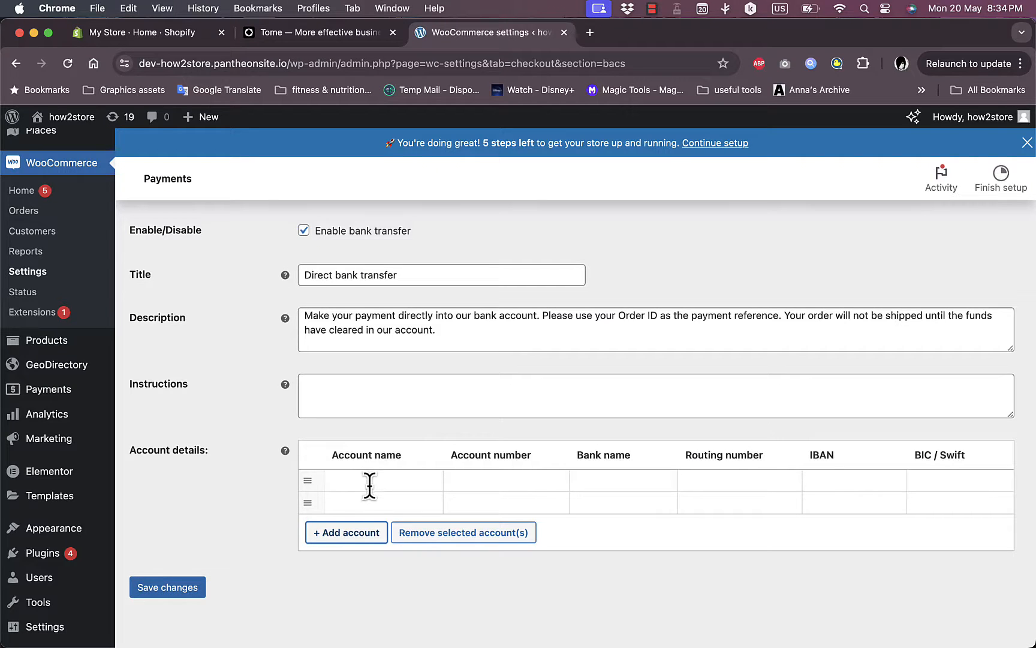
{"action": "left_click", "coordinate": [366, 483]}
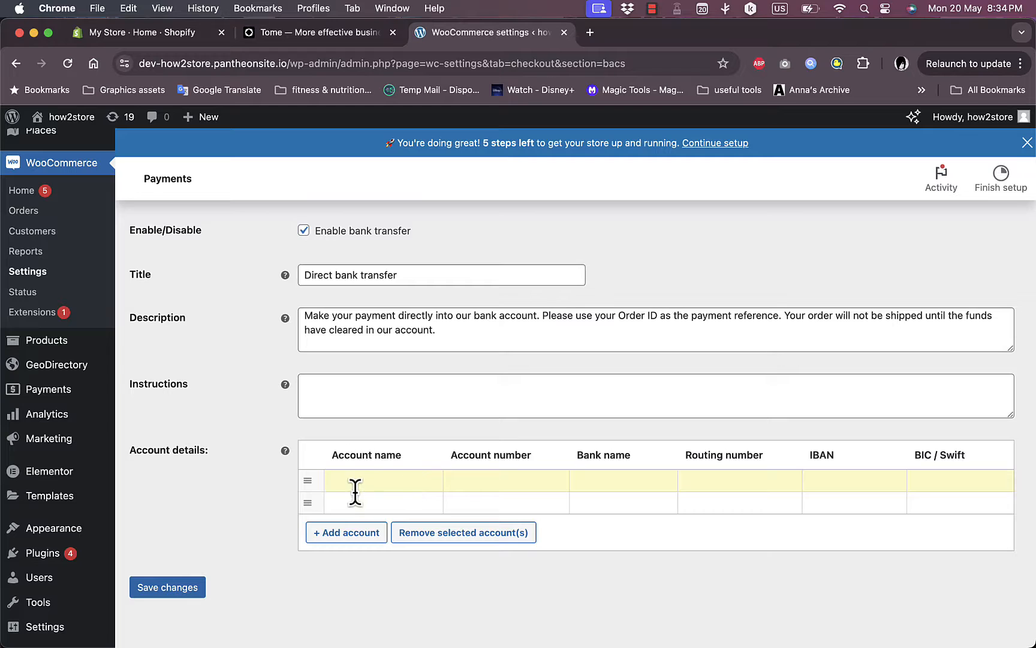
{"action": "left_click", "coordinate": [437, 477]}
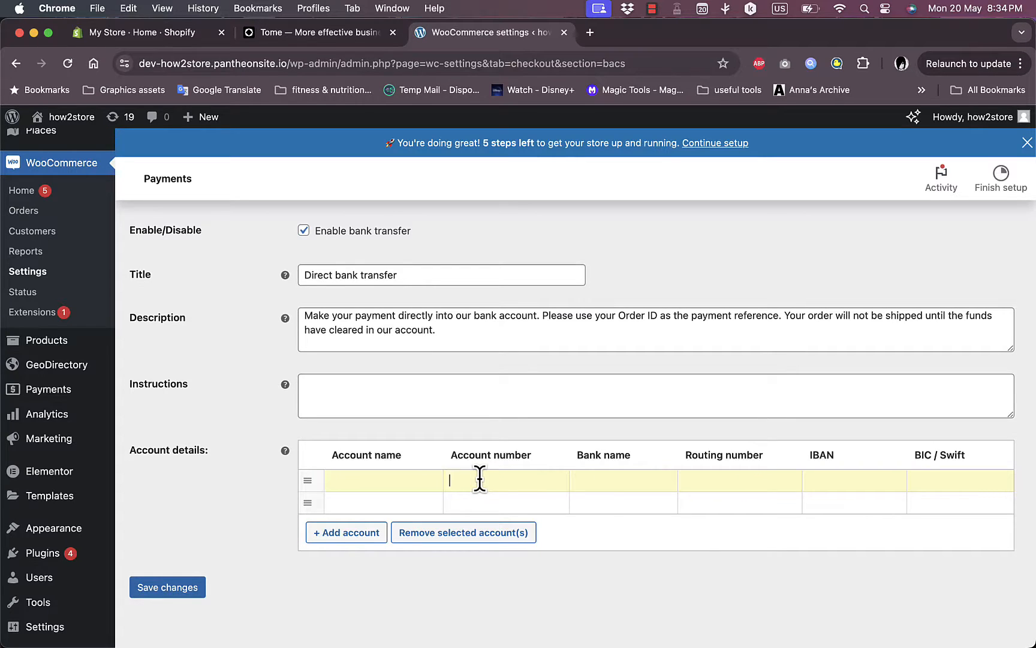
{"action": "key", "text": "Tab"}
{"action": "key", "text": "Tab"}
{"action": "left_click", "coordinate": [359, 502]}
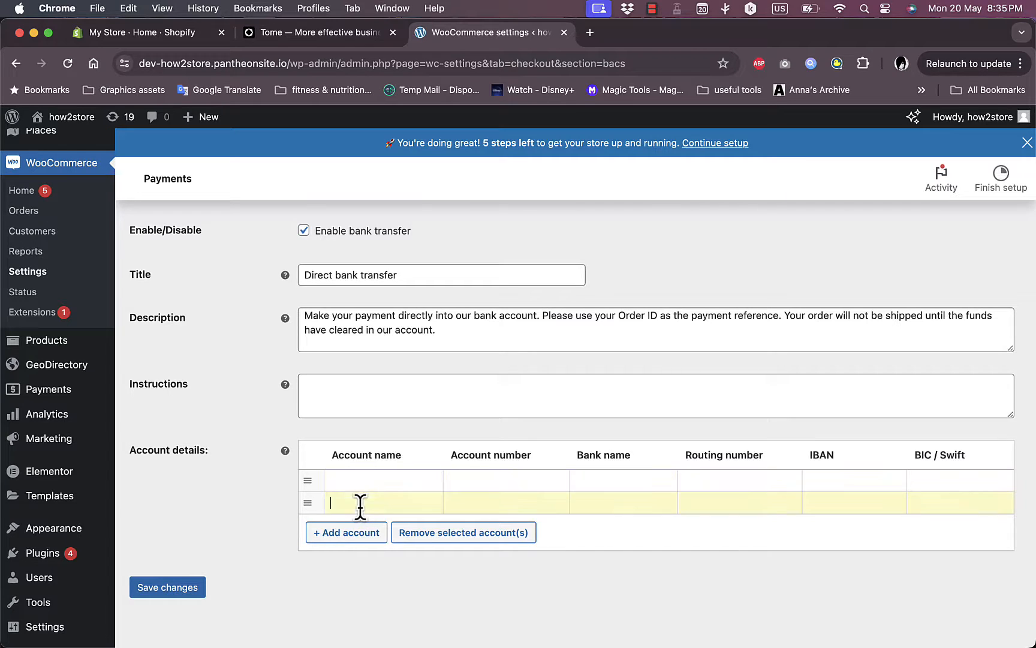
{"action": "left_click", "coordinate": [439, 534]}
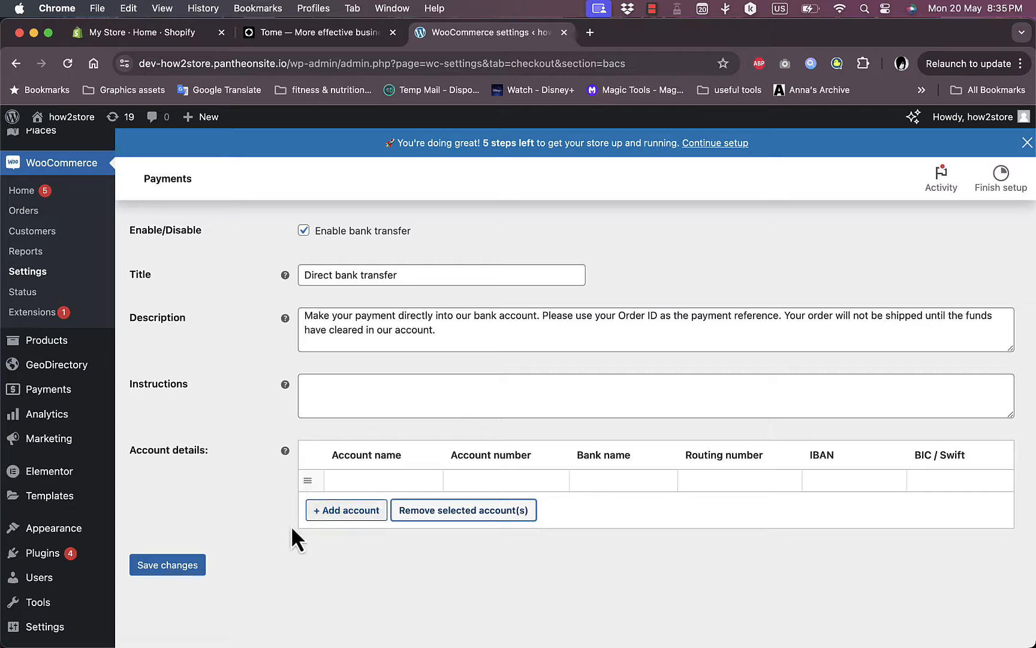
Step: Save the Direct bank transfer settings and open the Cash on delivery setup page from the payment methods
{"action": "left_click", "coordinate": [180, 564]}
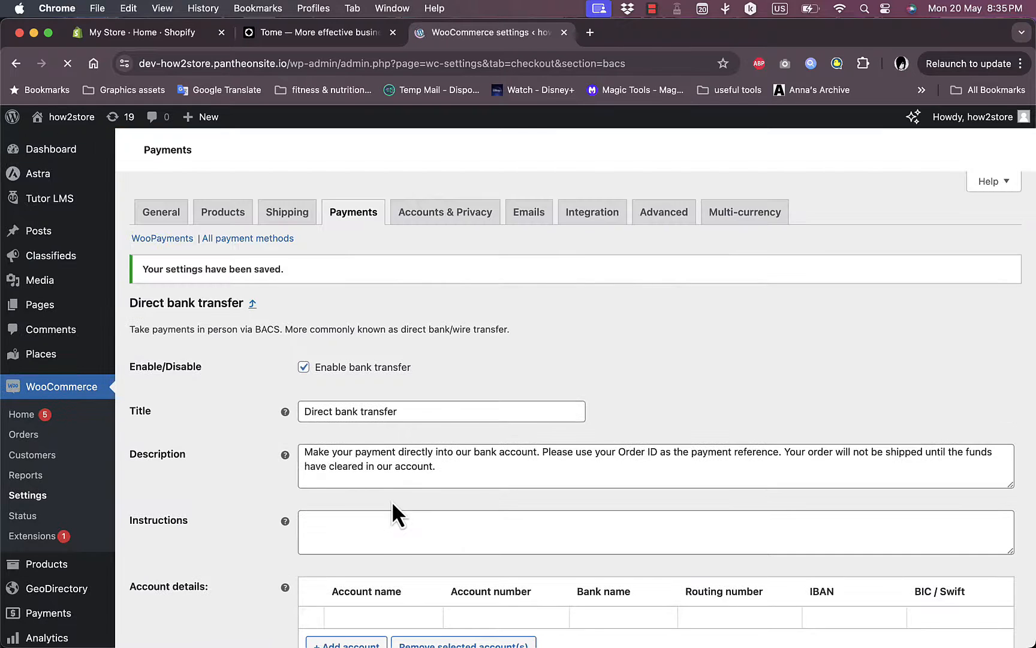
{"action": "left_click", "coordinate": [348, 217]}
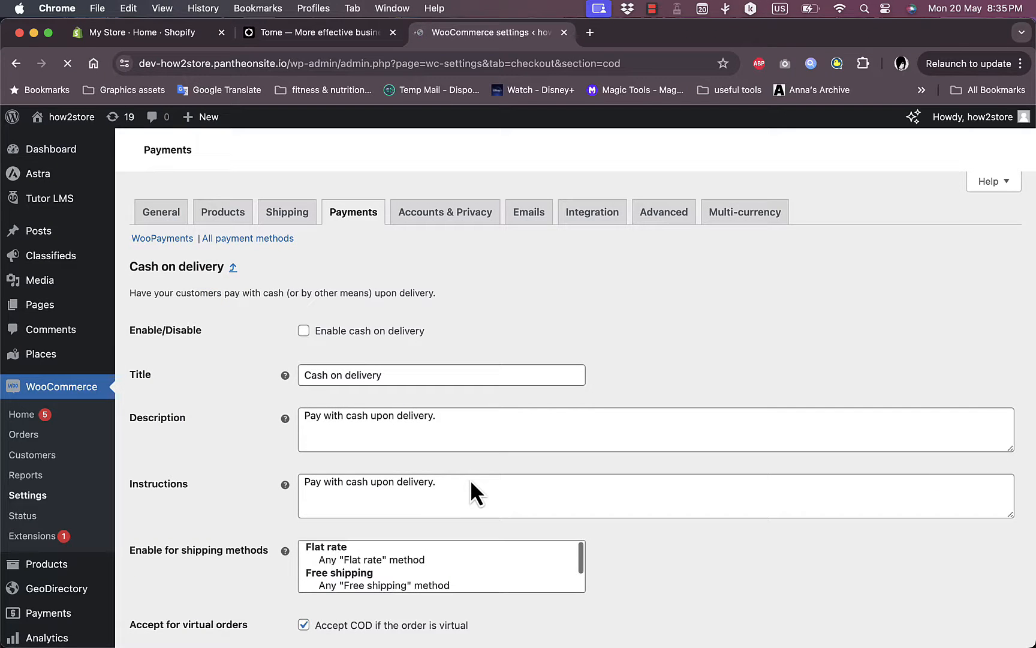
Step: Append "make sure to prepare the full amount as the courrier will have no change" to the Cash on delivery instructions
{"action": "left_click", "coordinate": [452, 422]}
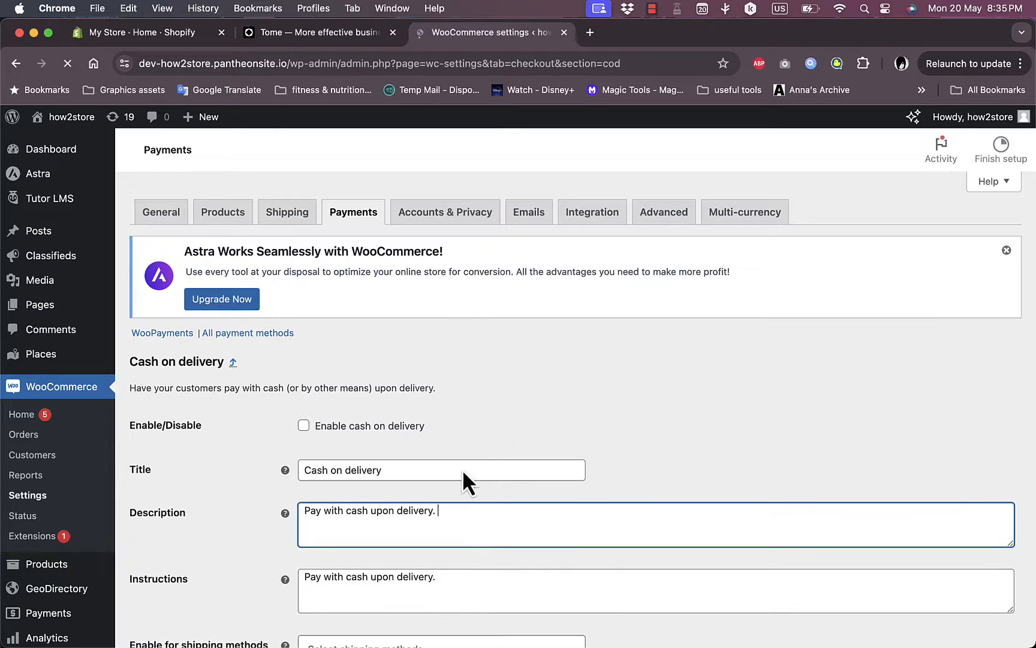
{"action": "scroll", "coordinate": [496, 531], "scroll_direction": "down", "scroll_amount": 3}
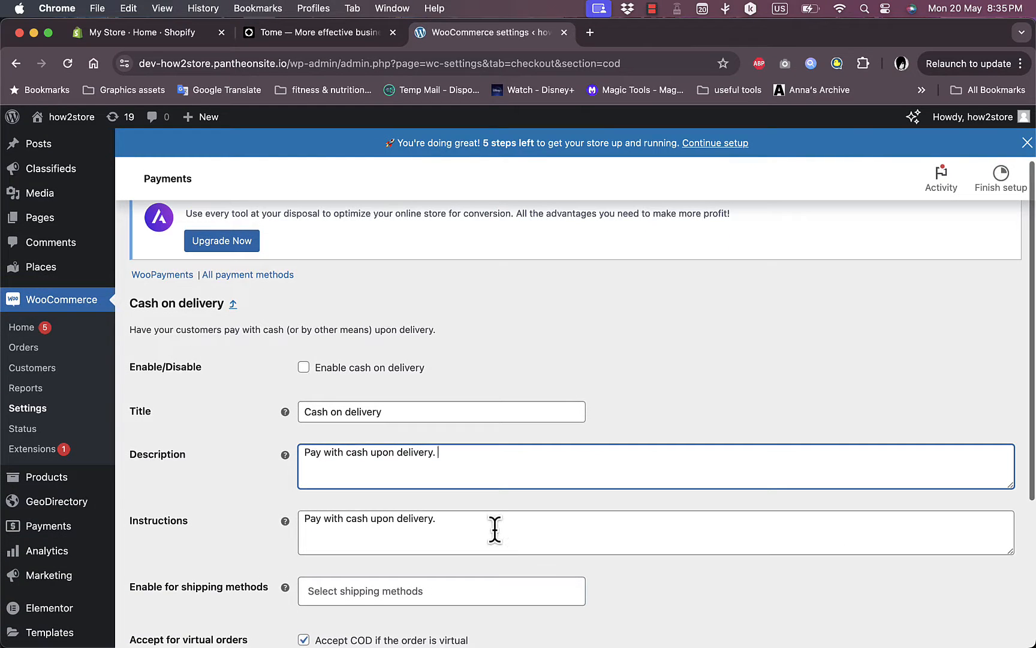
{"action": "left_click", "coordinate": [487, 531]}
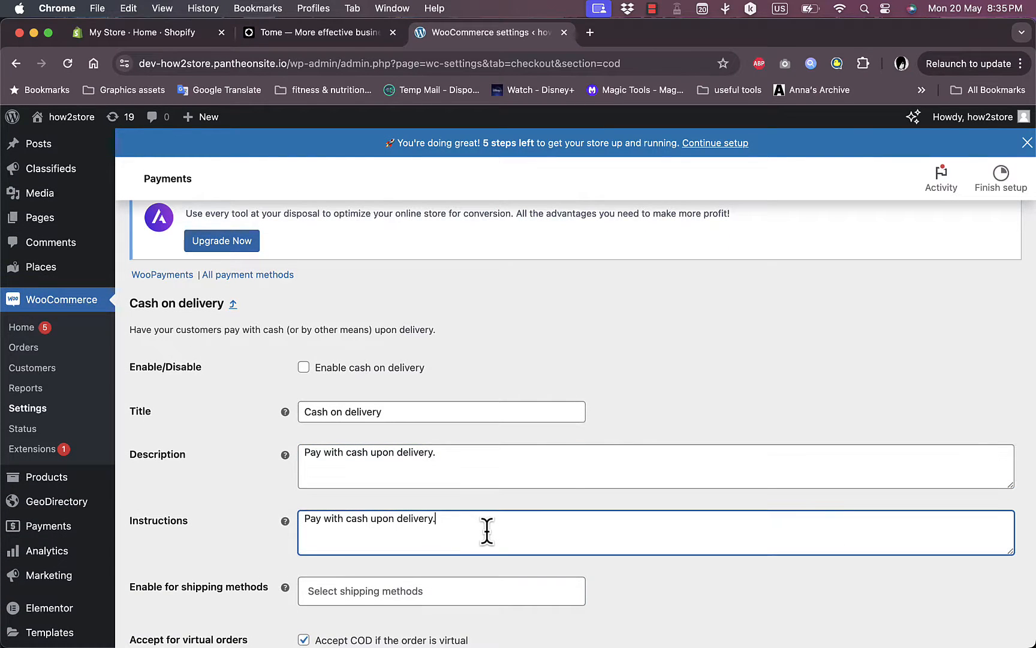
{"action": "type", "text": "make sure to prepare the full"}
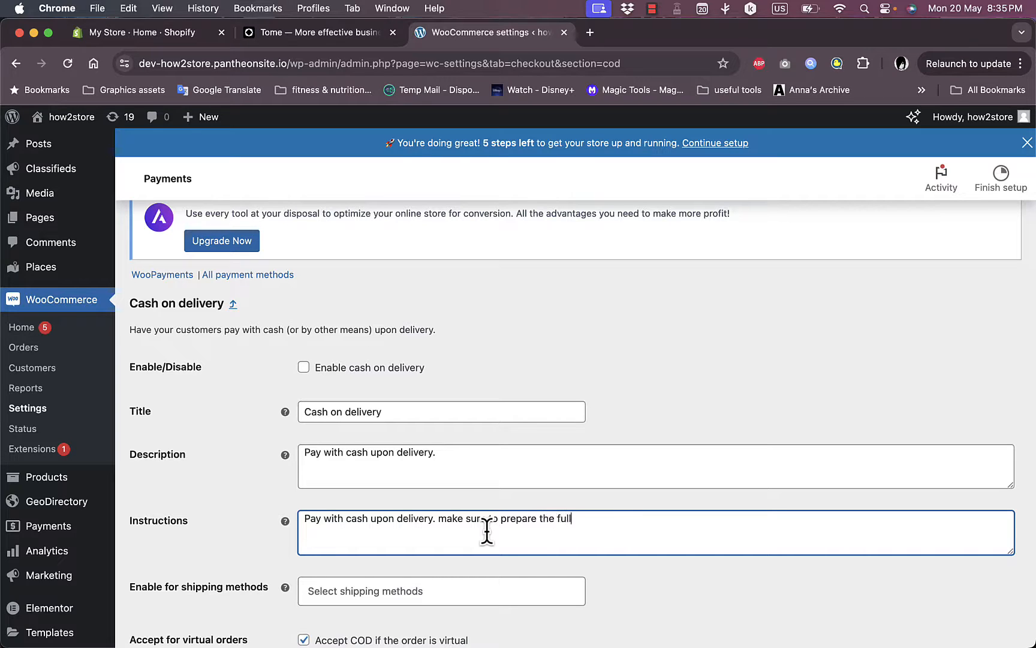
{"action": "type", "text": " amount as the courri"}
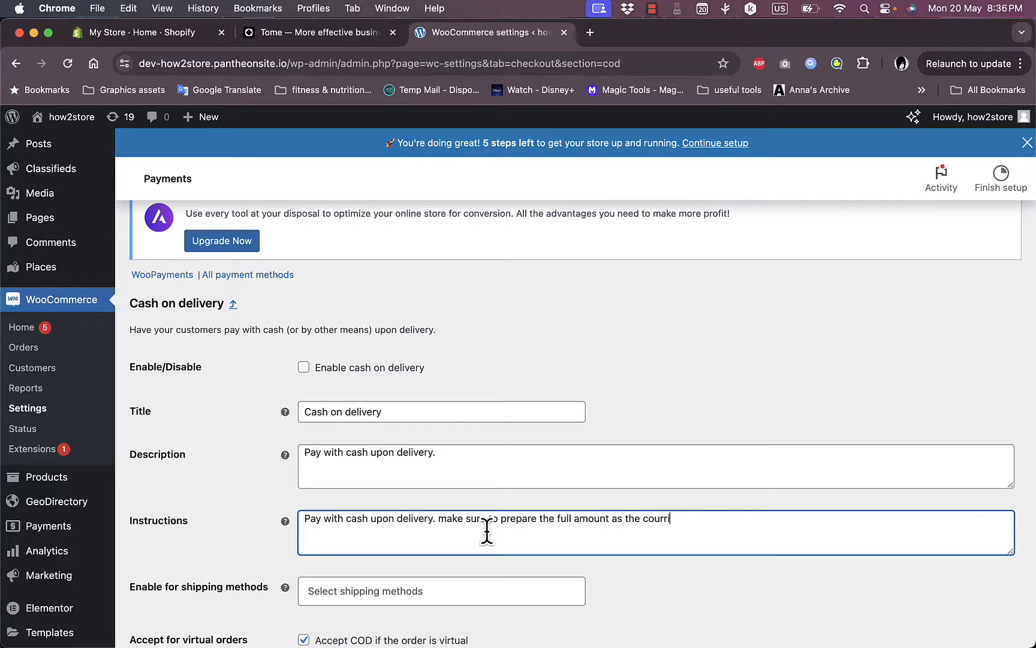
{"action": "type", "text": "er will have no change"}
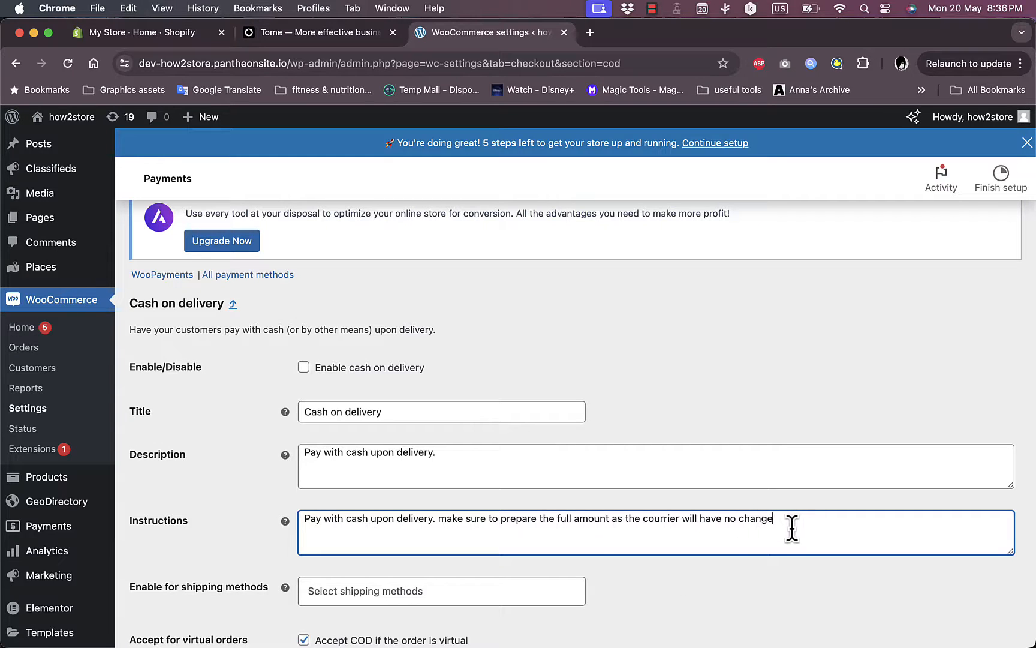
Step: Check the available shipping methods for Cash on delivery without selecting any, and save the settings
{"action": "scroll", "coordinate": [732, 527], "scroll_direction": "down", "scroll_amount": 3}
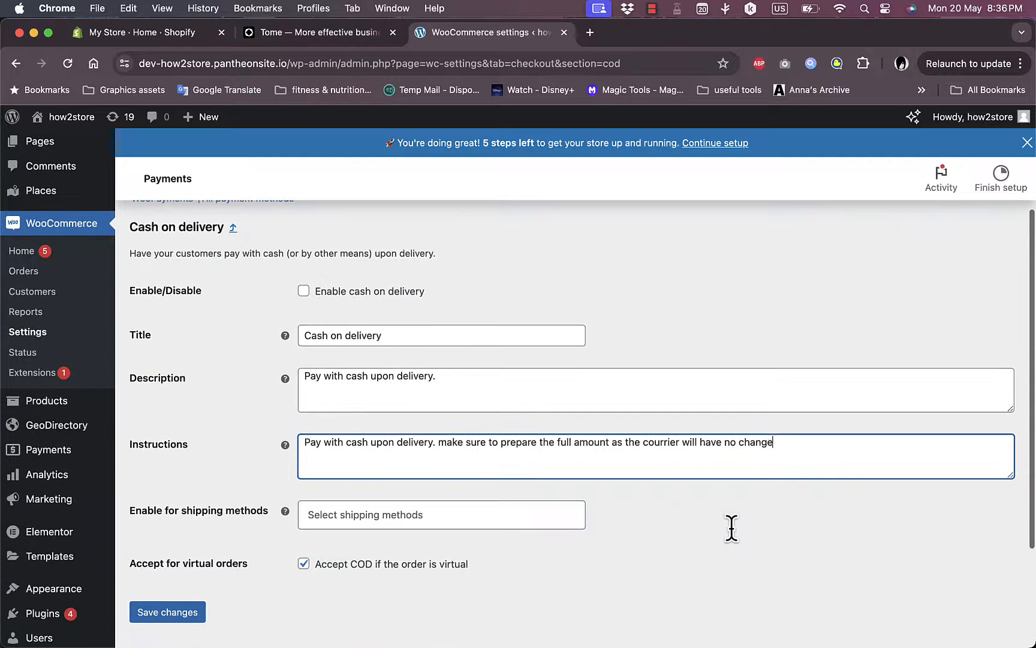
{"action": "left_click", "coordinate": [445, 514]}
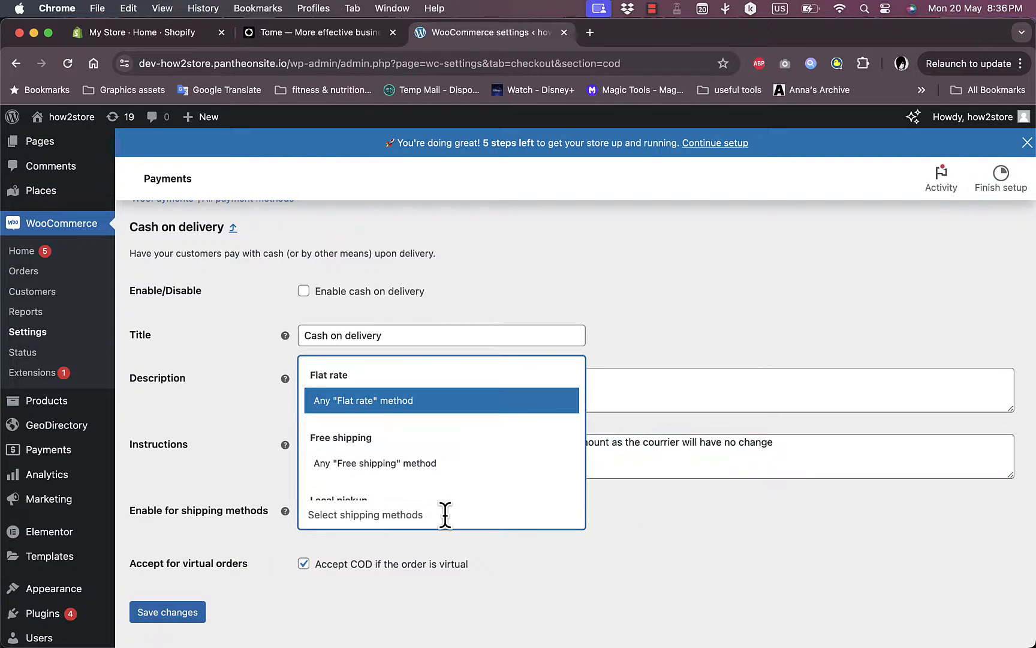
{"action": "scroll", "coordinate": [433, 462], "scroll_direction": "down", "scroll_amount": 1}
{"action": "scroll", "coordinate": [433, 463], "scroll_direction": "up", "scroll_amount": 1}
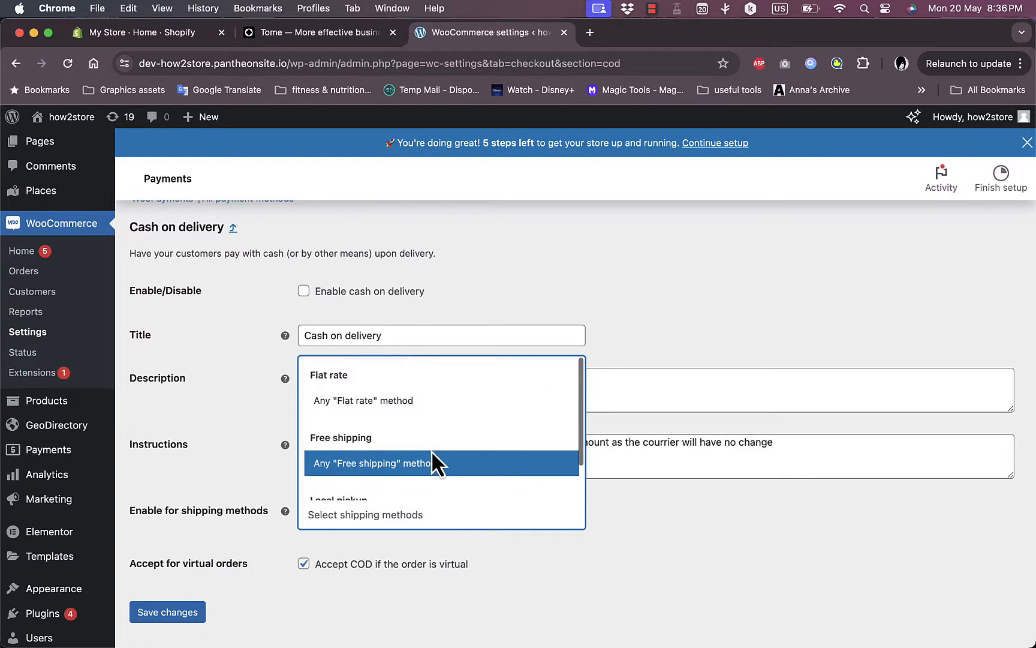
{"action": "left_click", "coordinate": [567, 565]}
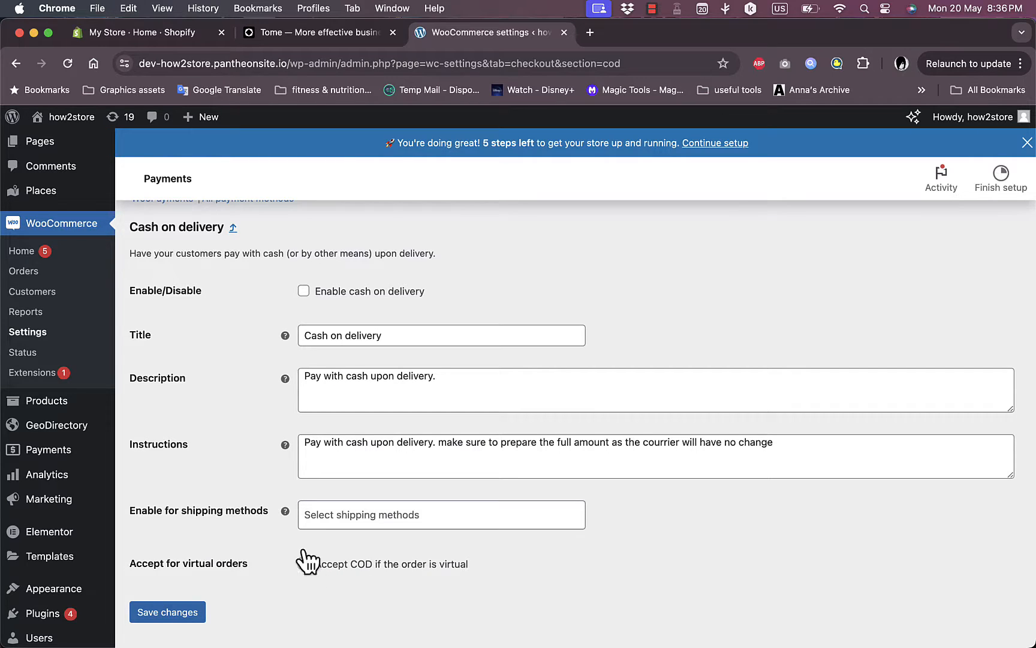
{"action": "left_click", "coordinate": [172, 611]}
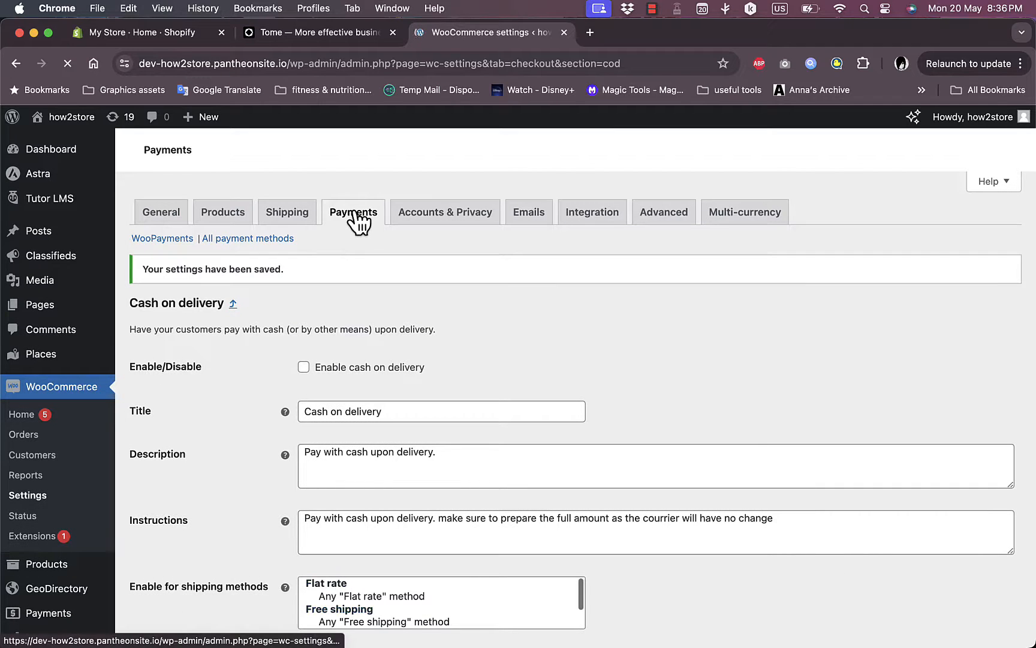
Step: Return to the payment methods, browse the other payment providers and open the PayPal Payments extension page
{"action": "left_click", "coordinate": [354, 215]}
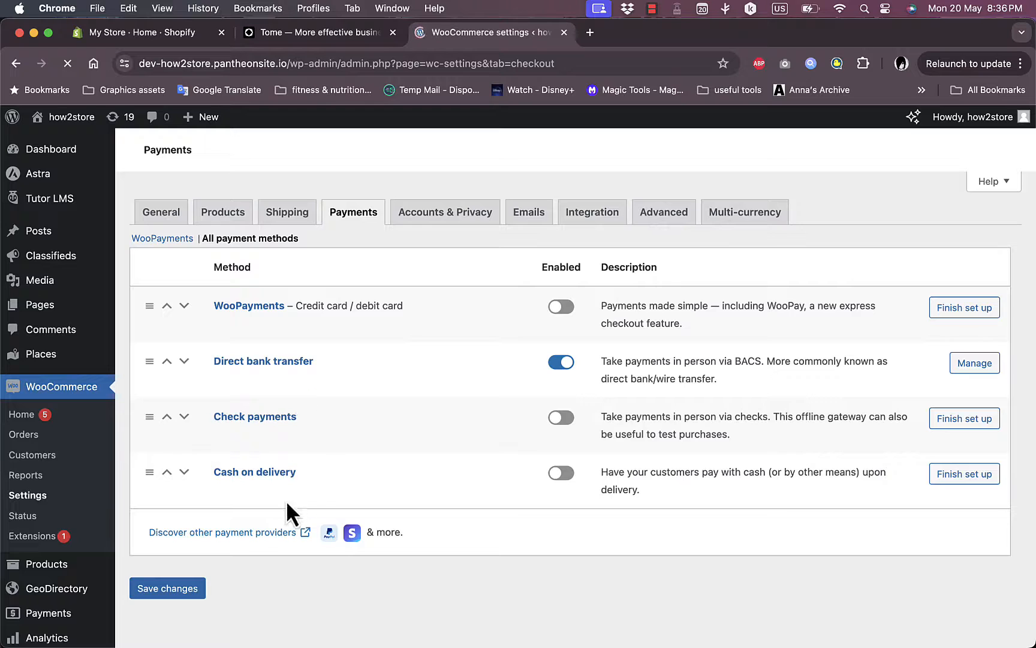
{"action": "left_click", "coordinate": [257, 533]}
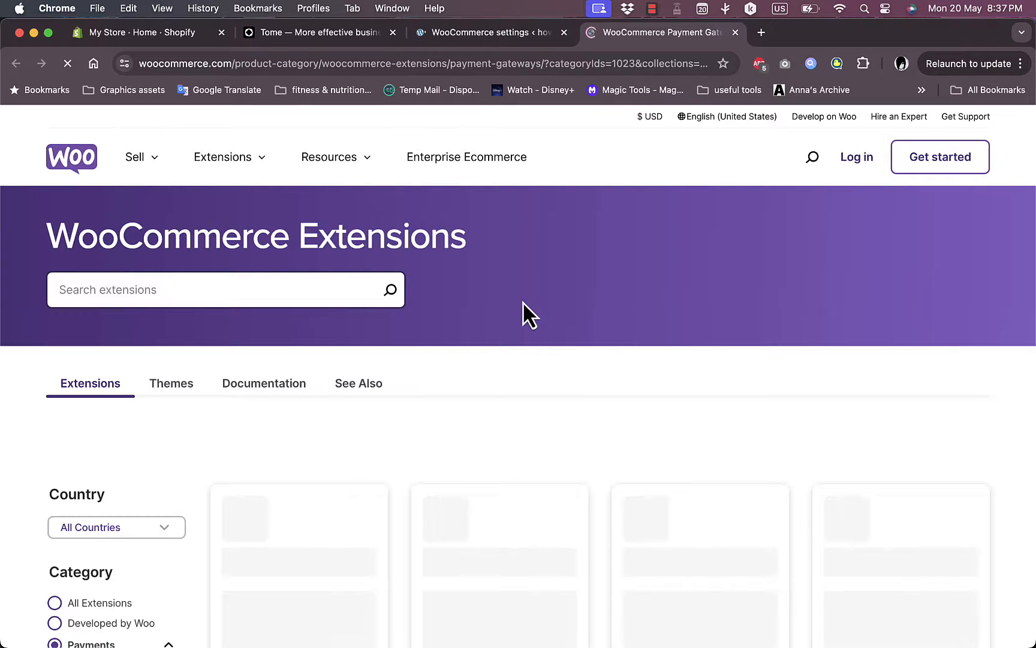
{"action": "scroll", "coordinate": [523, 302], "scroll_direction": "down", "scroll_amount": 3}
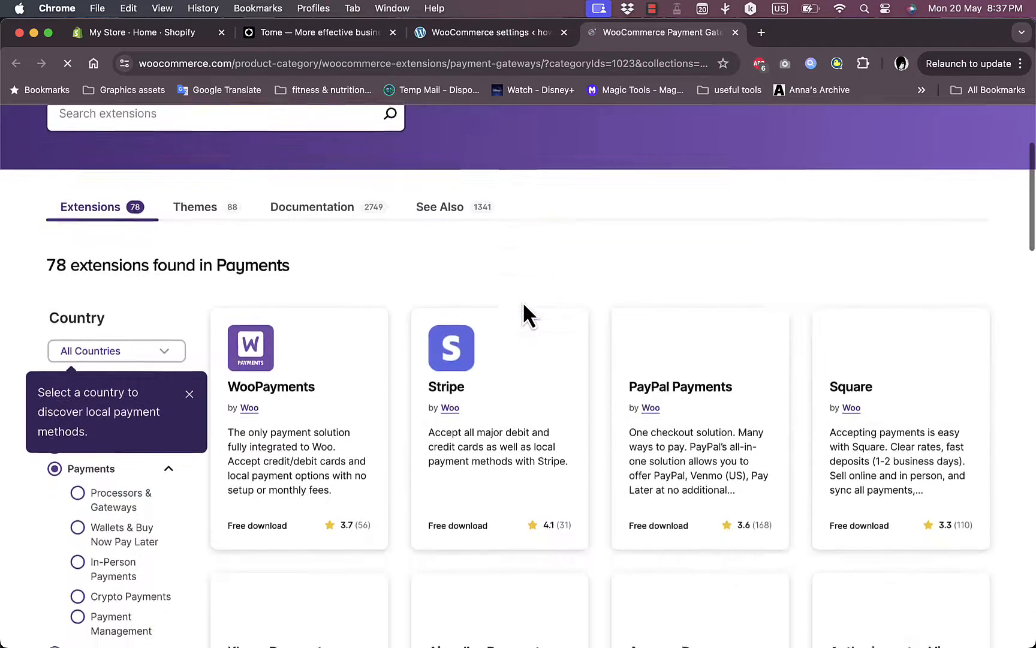
{"action": "scroll", "coordinate": [522, 301], "scroll_direction": "down", "scroll_amount": 1}
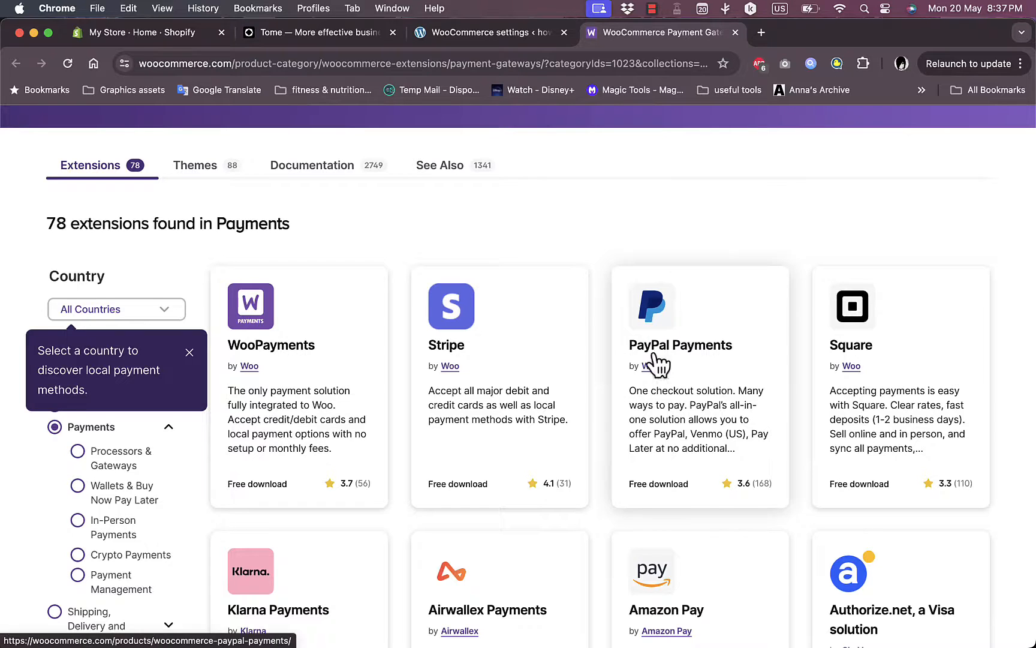
{"action": "left_click", "coordinate": [664, 496]}
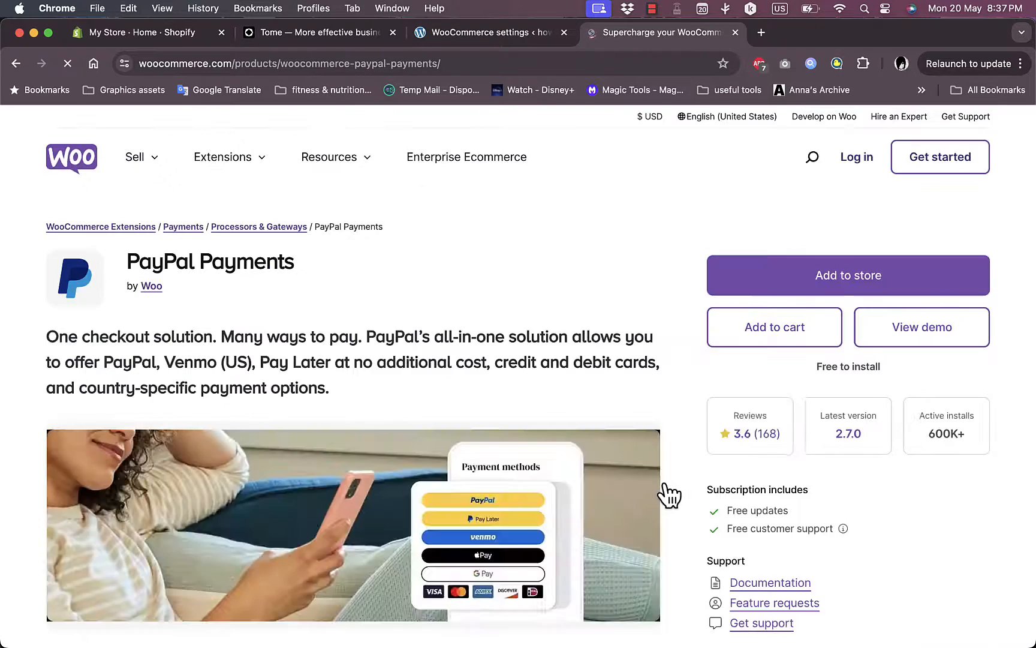
Step: Proceed to the checkout for the PayPal Payments extension and look through its contact and billing form
{"action": "left_click", "coordinate": [826, 277]}
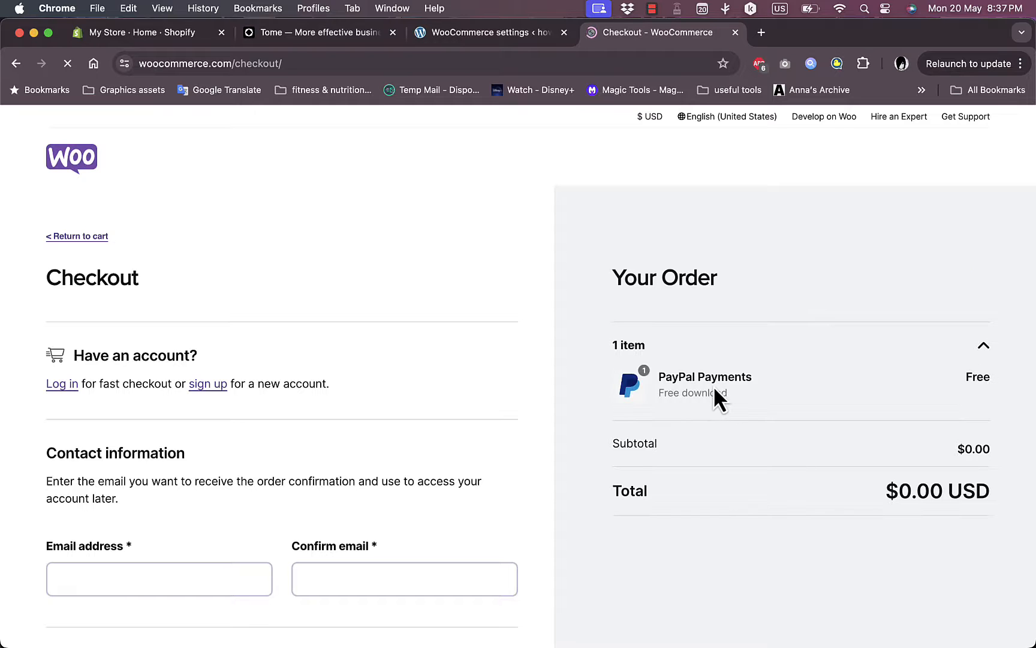
{"action": "scroll", "coordinate": [317, 312], "scroll_direction": "down", "scroll_amount": 8}
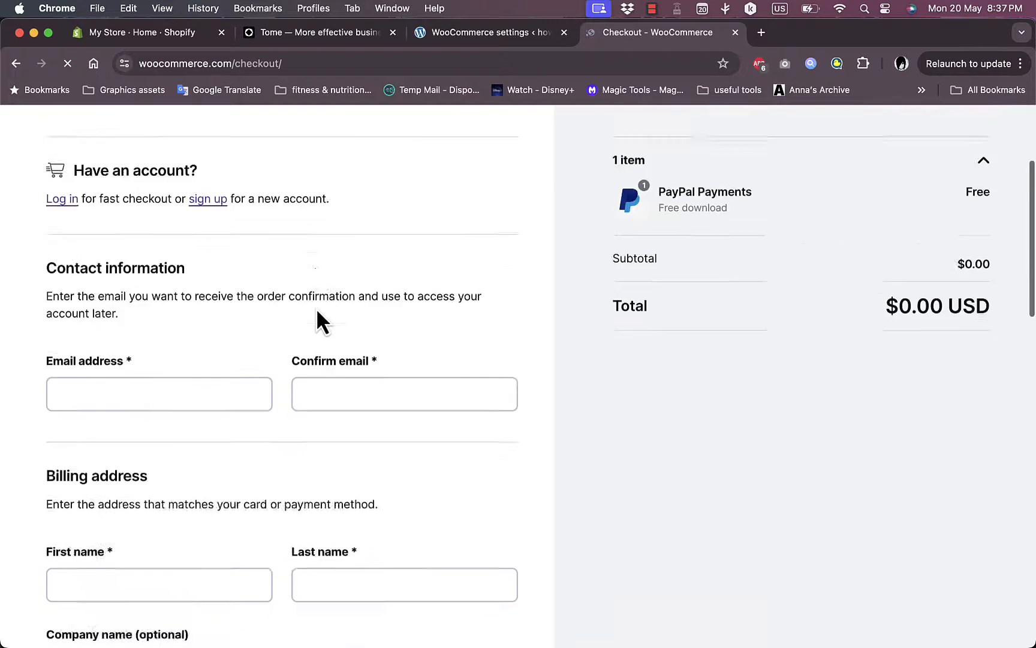
{"action": "scroll", "coordinate": [316, 312], "scroll_direction": "up", "scroll_amount": 6}
{"action": "scroll", "coordinate": [317, 311], "scroll_direction": "up", "scroll_amount": 3}
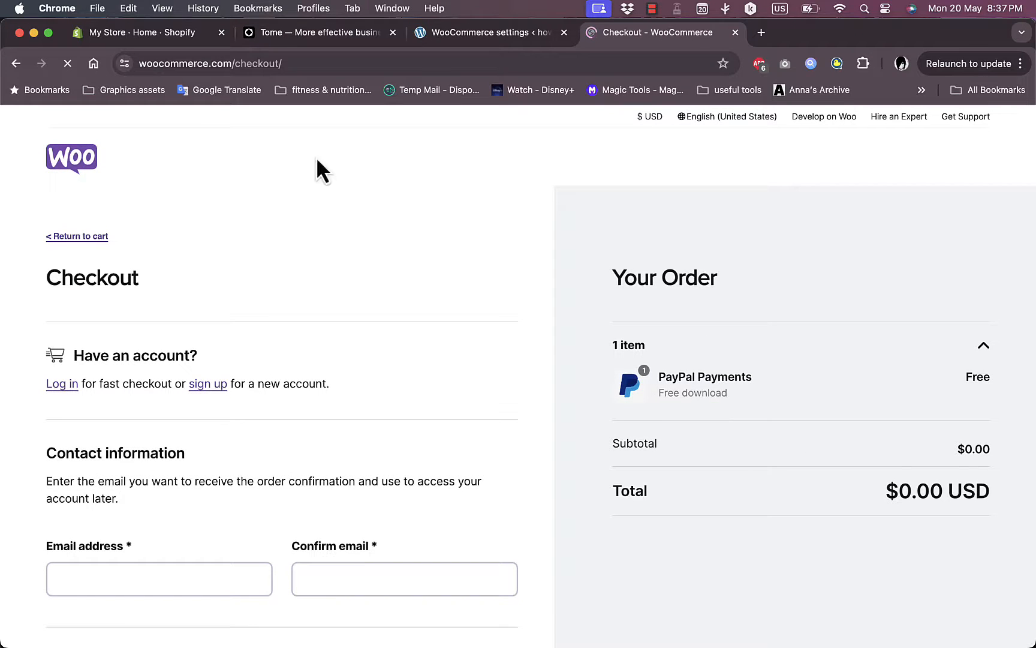
Step: Go back to the store's WordPress admin and open the page for adding new plugins
{"action": "left_click", "coordinate": [502, 35]}
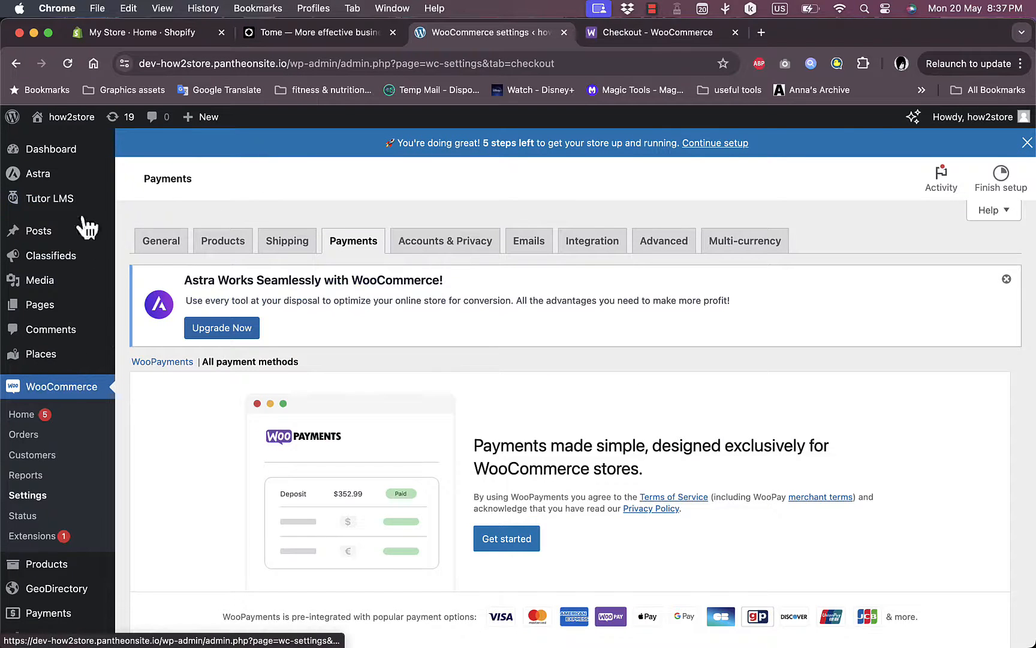
{"action": "scroll", "coordinate": [86, 352], "scroll_direction": "down", "scroll_amount": 5}
{"action": "scroll", "coordinate": [86, 351], "scroll_direction": "down", "scroll_amount": 2}
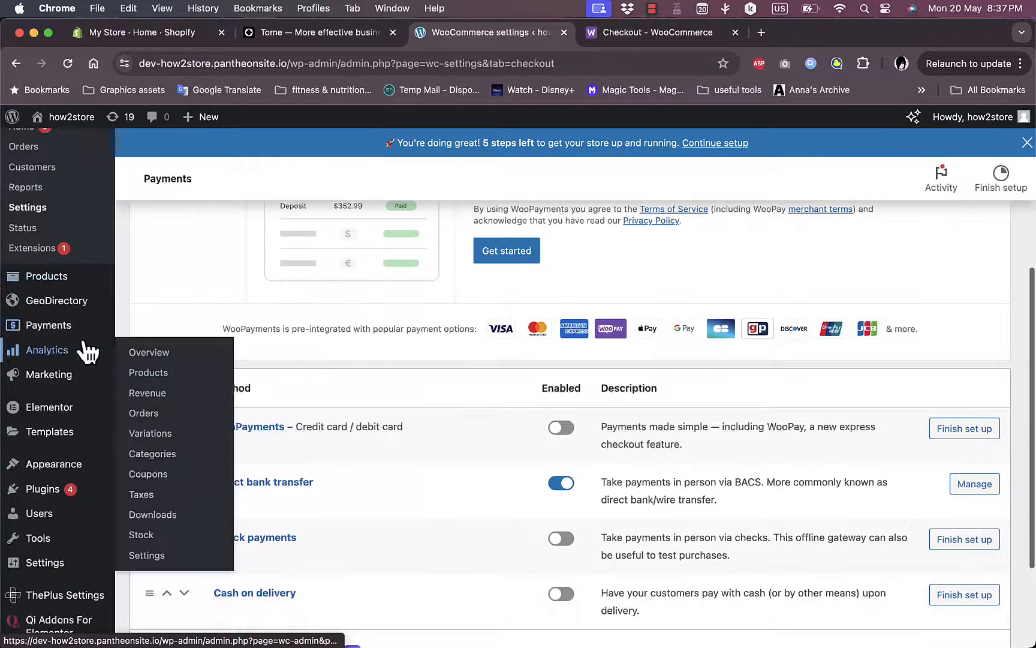
{"action": "mouse_move", "coordinate": [66, 306]}
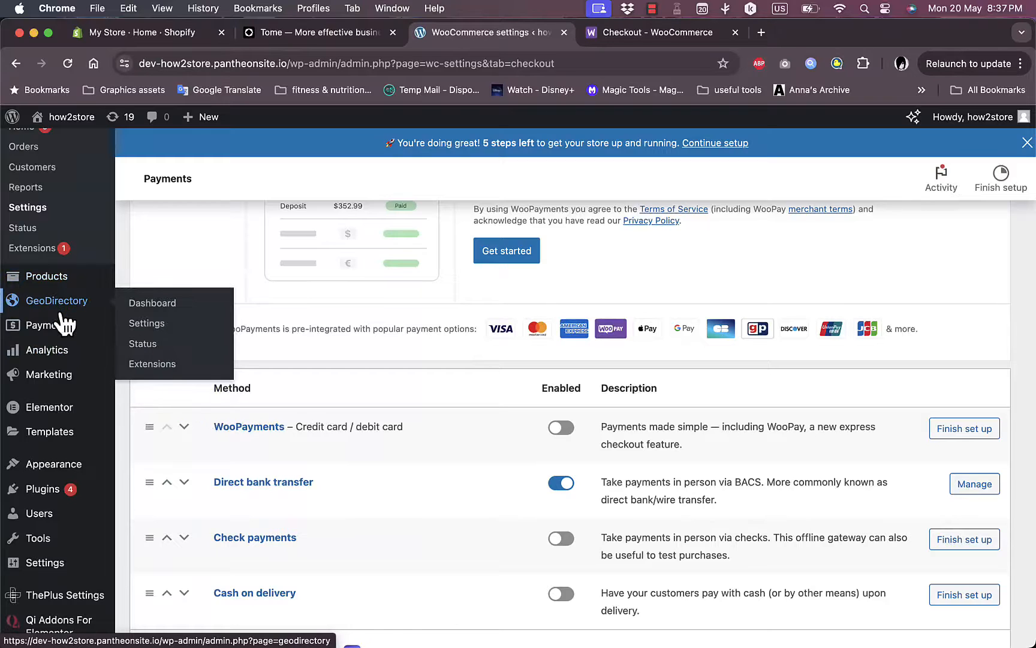
{"action": "mouse_move", "coordinate": [65, 493]}
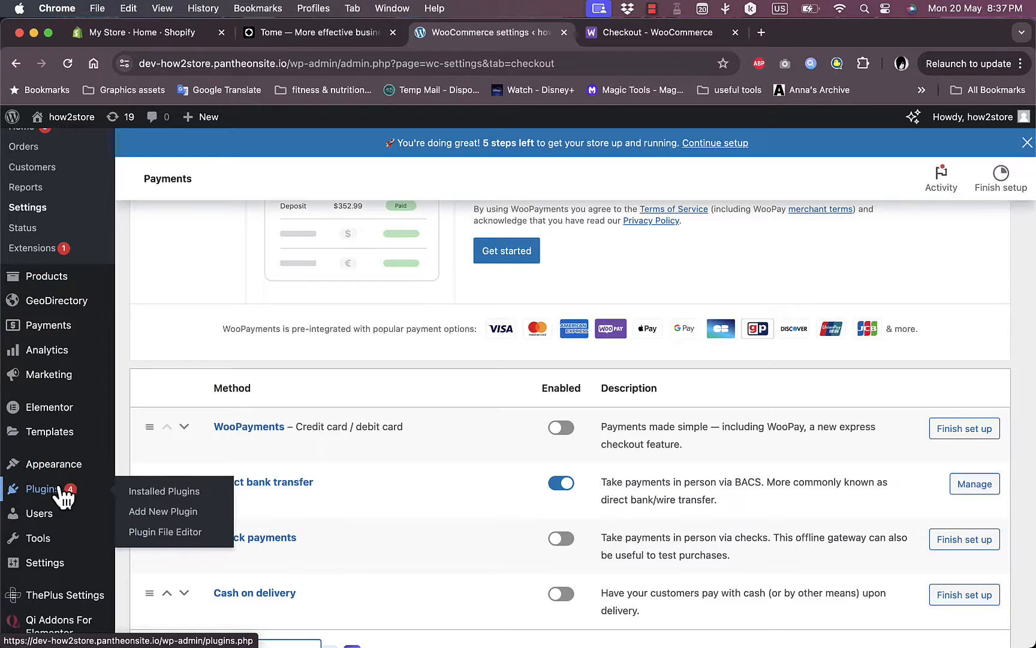
{"action": "left_click", "coordinate": [174, 517]}
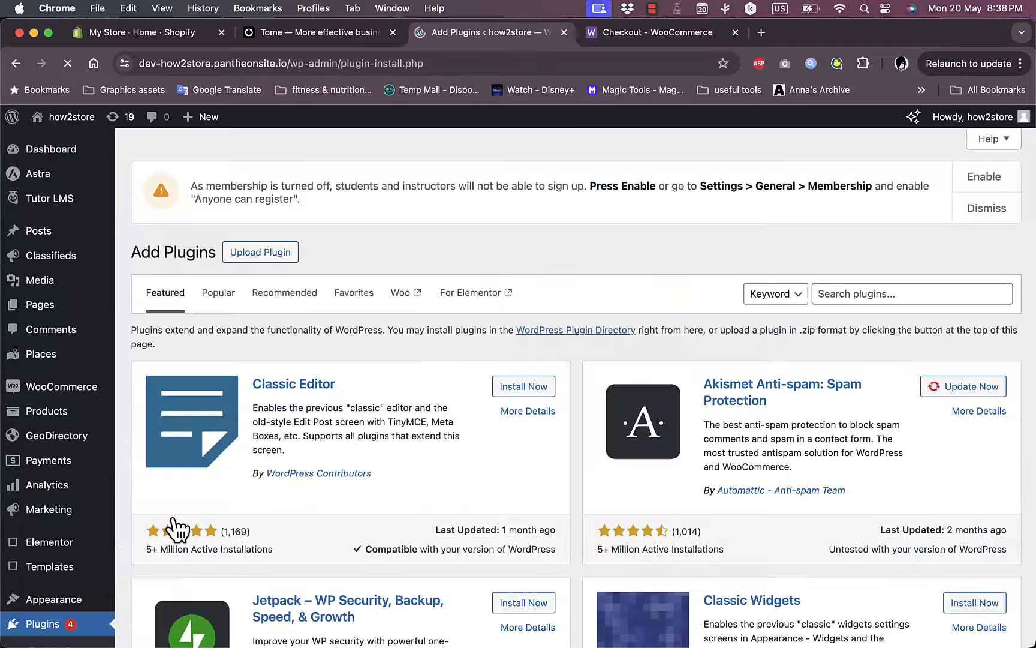
Step: Search the plugin directory for "woocommerce"
{"action": "left_click", "coordinate": [943, 290]}
{"action": "type", "text": "woo"}
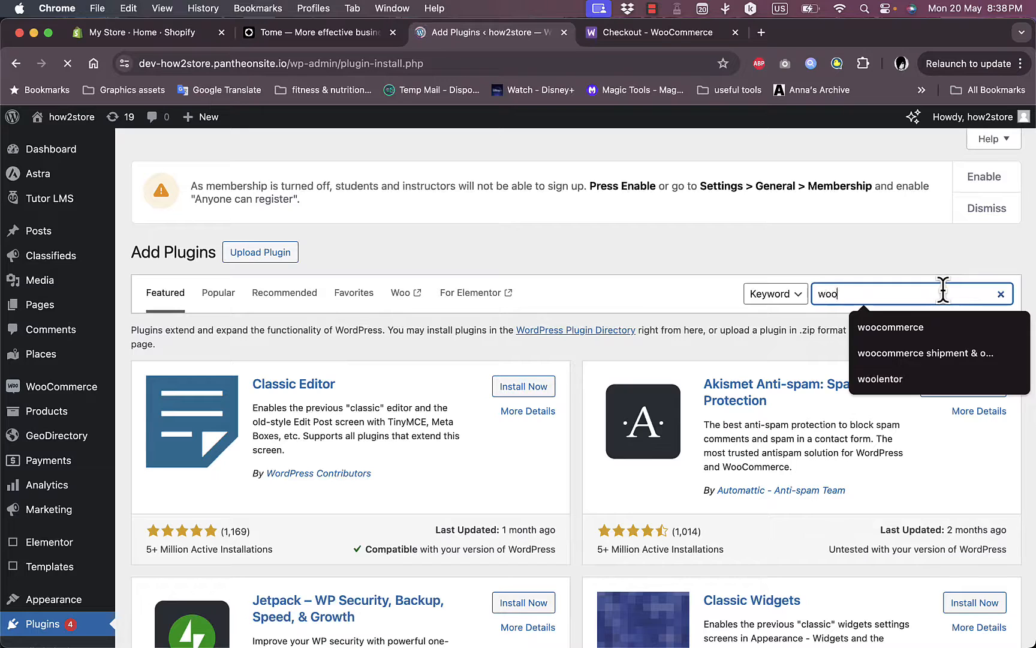
{"action": "type", "text": "commerce"}
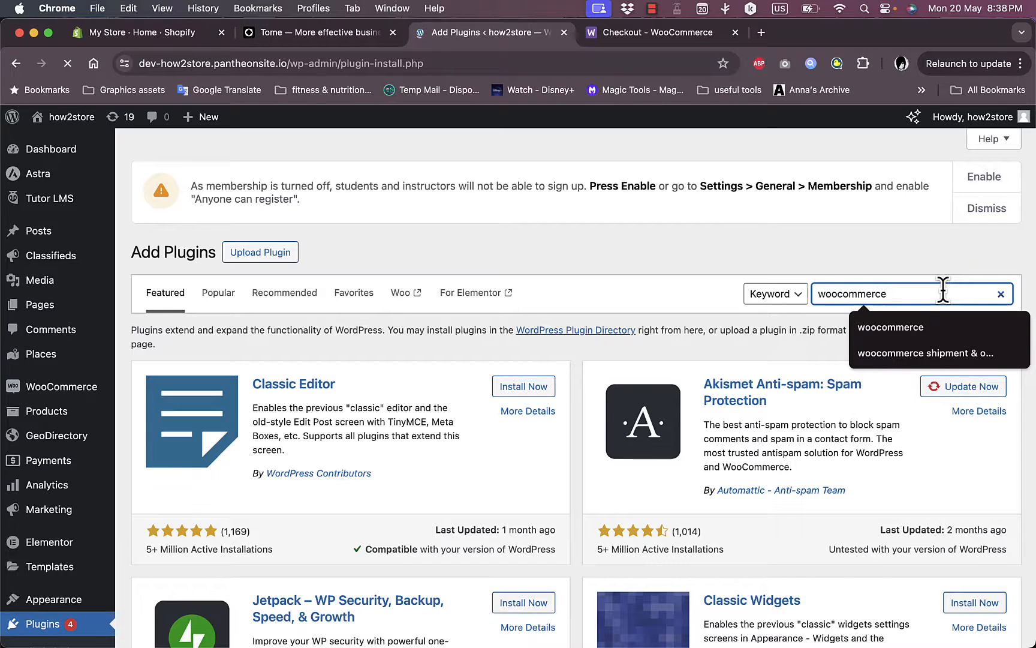
{"action": "key", "text": "Return"}
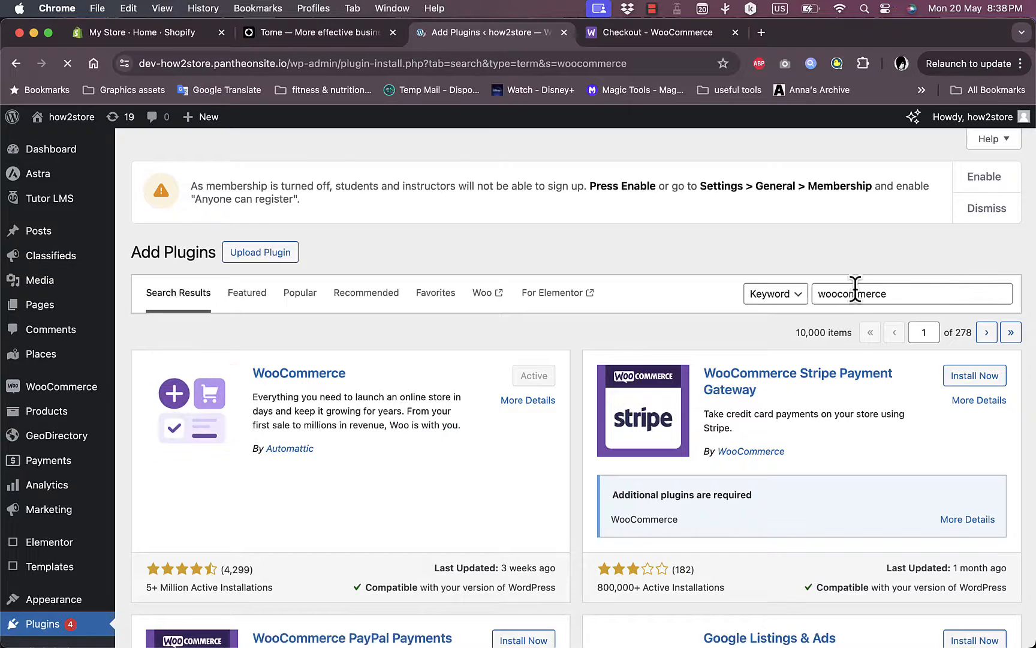
Step: Install and activate the WooCommerce PayPal Payments plugin from the search results
{"action": "scroll", "coordinate": [569, 360], "scroll_direction": "down", "scroll_amount": 2}
{"action": "scroll", "coordinate": [569, 357], "scroll_direction": "down", "scroll_amount": 1}
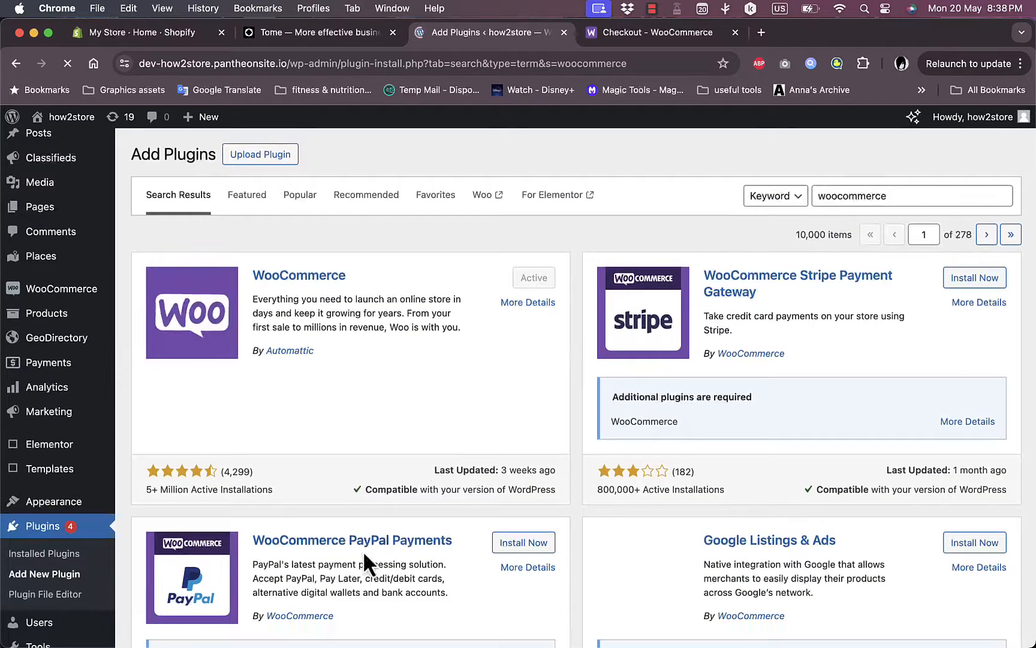
{"action": "left_click", "coordinate": [527, 543]}
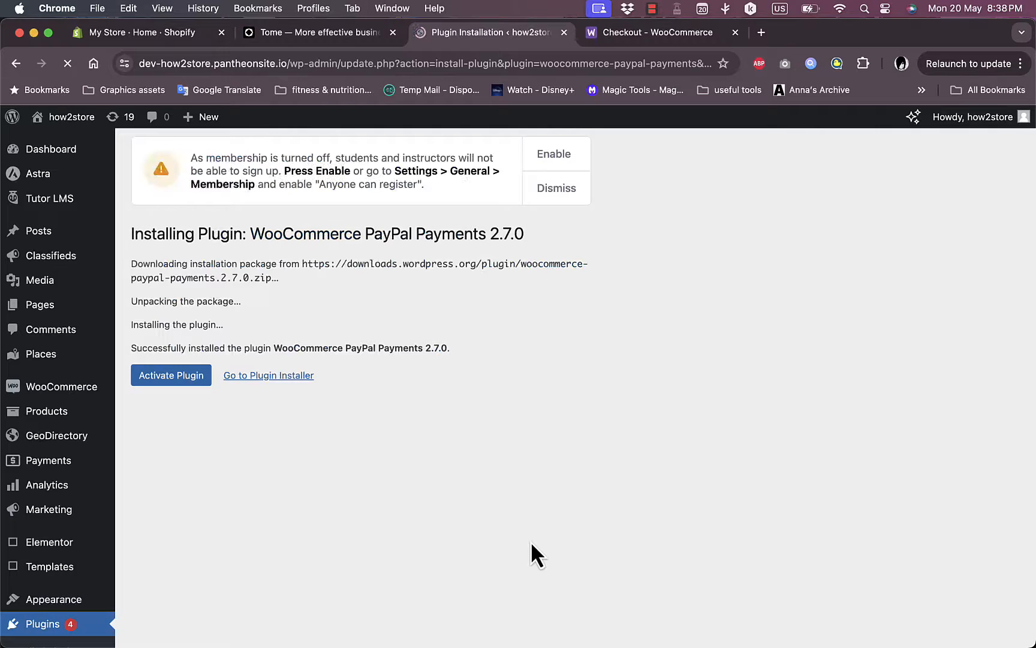
{"action": "left_click", "coordinate": [170, 378]}
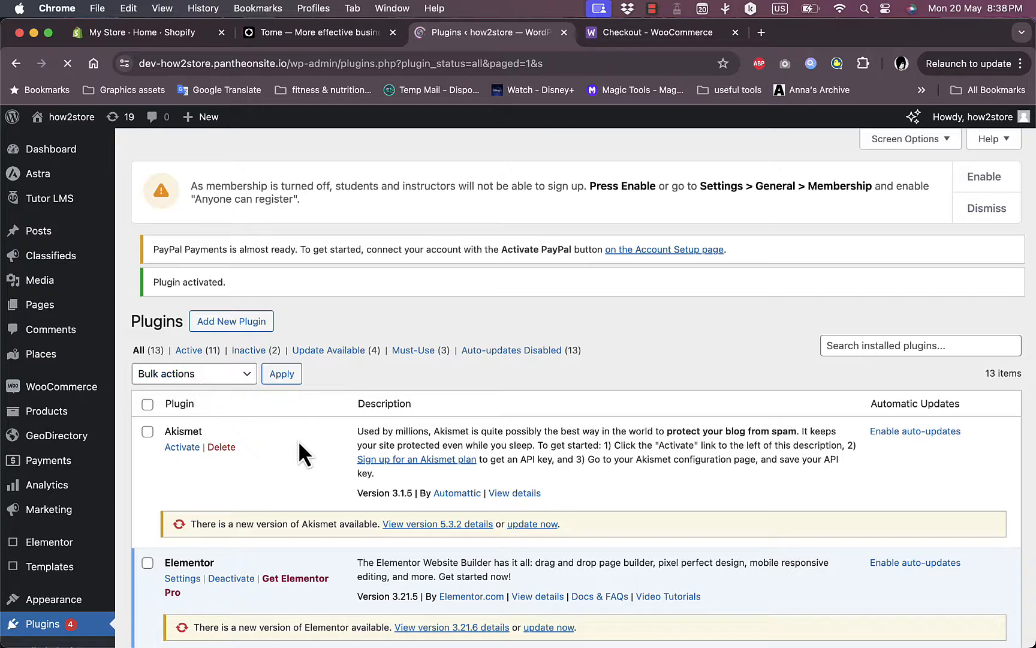
Step: Find WooCommerce PayPal Payments among the installed plugins and open its settings
{"action": "scroll", "coordinate": [298, 440], "scroll_direction": "down", "scroll_amount": 7}
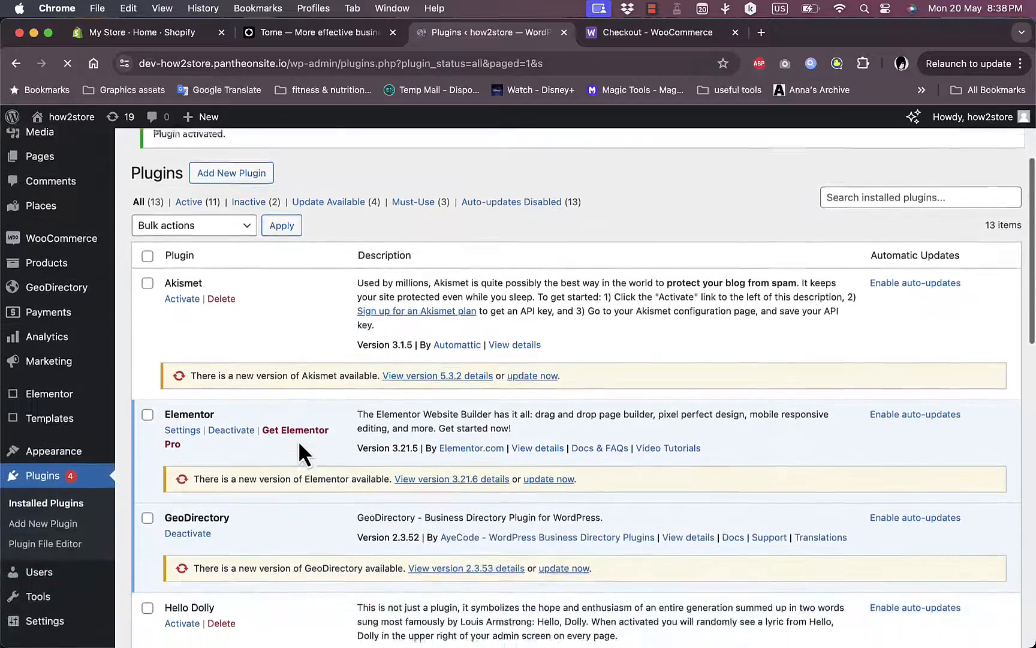
{"action": "scroll", "coordinate": [298, 452], "scroll_direction": "down", "scroll_amount": 6}
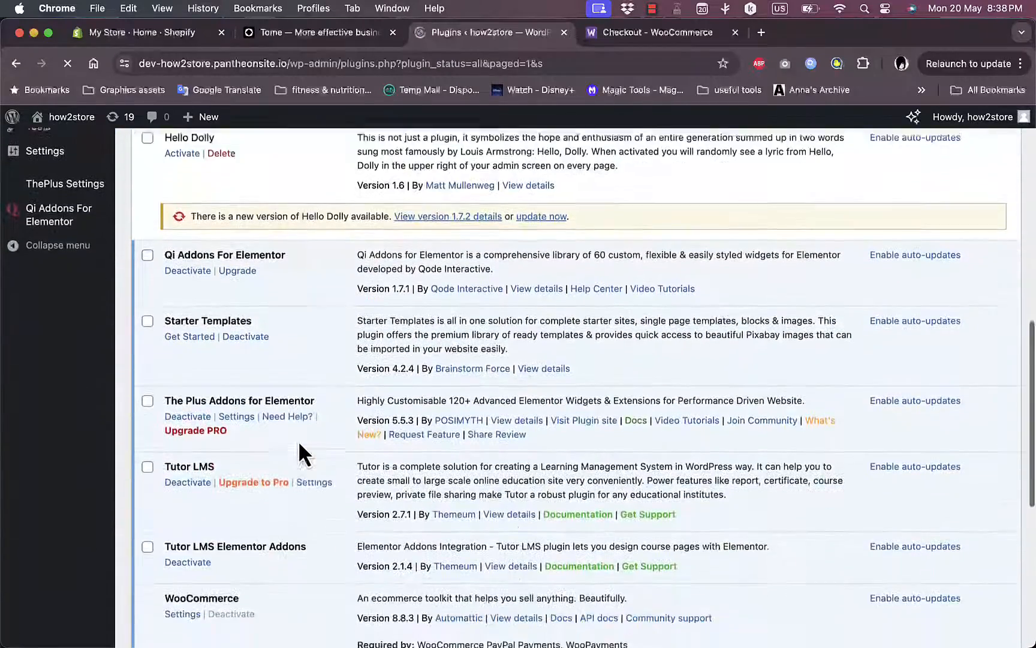
{"action": "scroll", "coordinate": [299, 444], "scroll_direction": "down", "scroll_amount": 3}
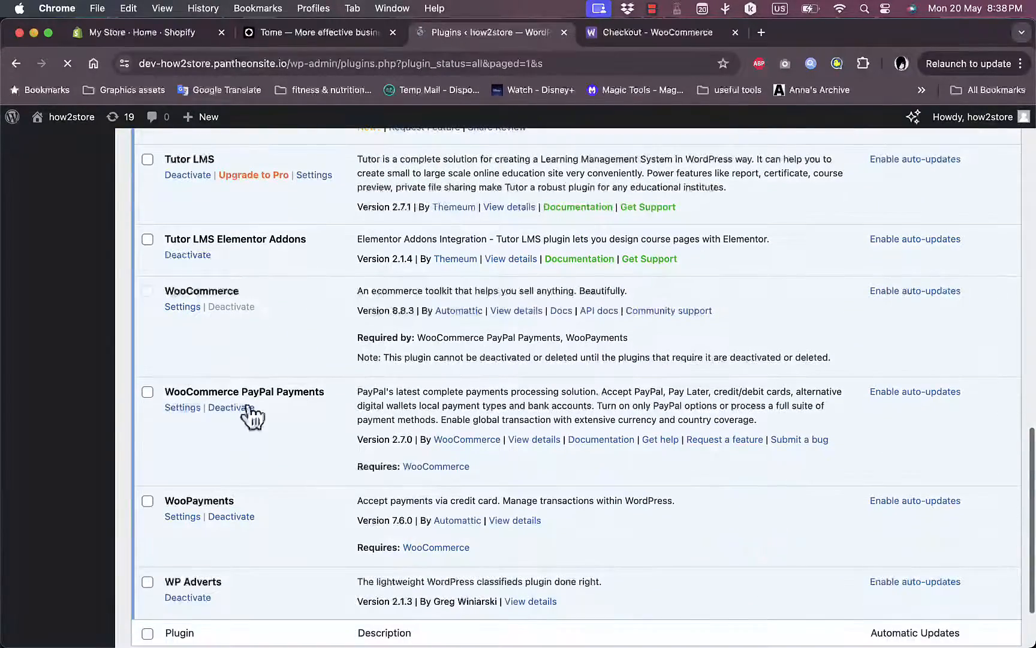
{"action": "left_click", "coordinate": [185, 408]}
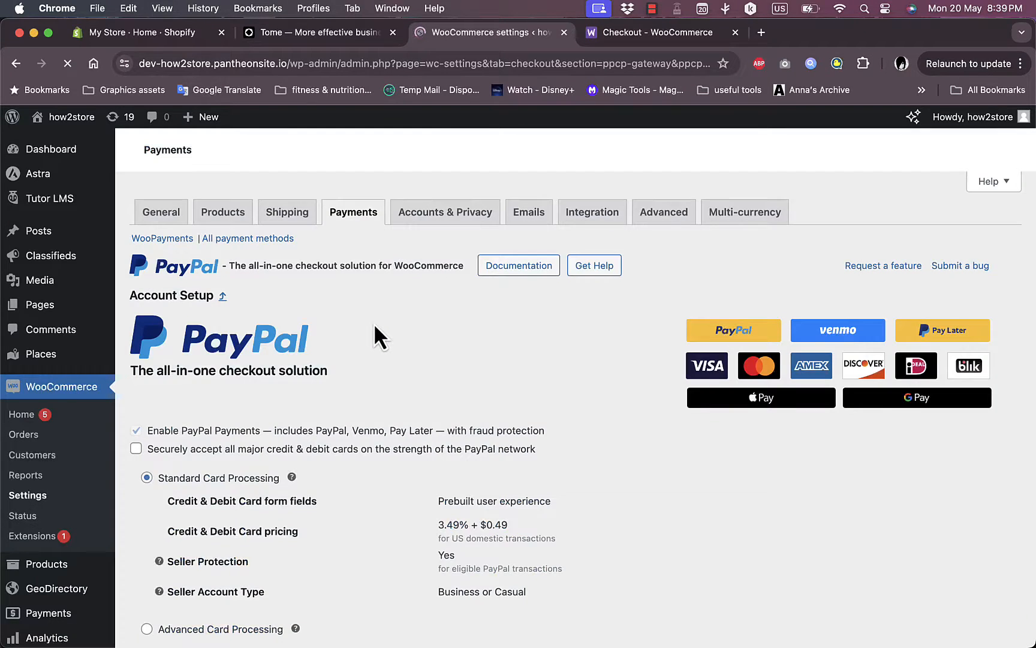
Step: Look through the PayPal account setup page, from the card processing options down to the PayPal activation options
{"action": "scroll", "coordinate": [374, 324], "scroll_direction": "down", "scroll_amount": 1}
{"action": "scroll", "coordinate": [374, 325], "scroll_direction": "up", "scroll_amount": 1}
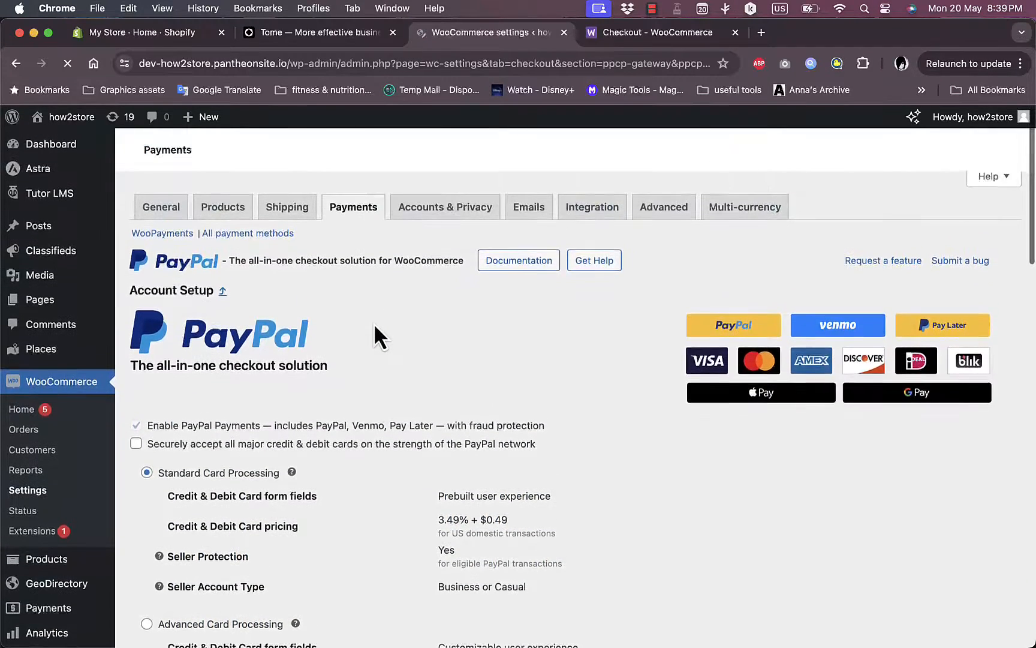
{"action": "scroll", "coordinate": [373, 324], "scroll_direction": "down", "scroll_amount": 1}
{"action": "scroll", "coordinate": [373, 324], "scroll_direction": "up", "scroll_amount": 1}
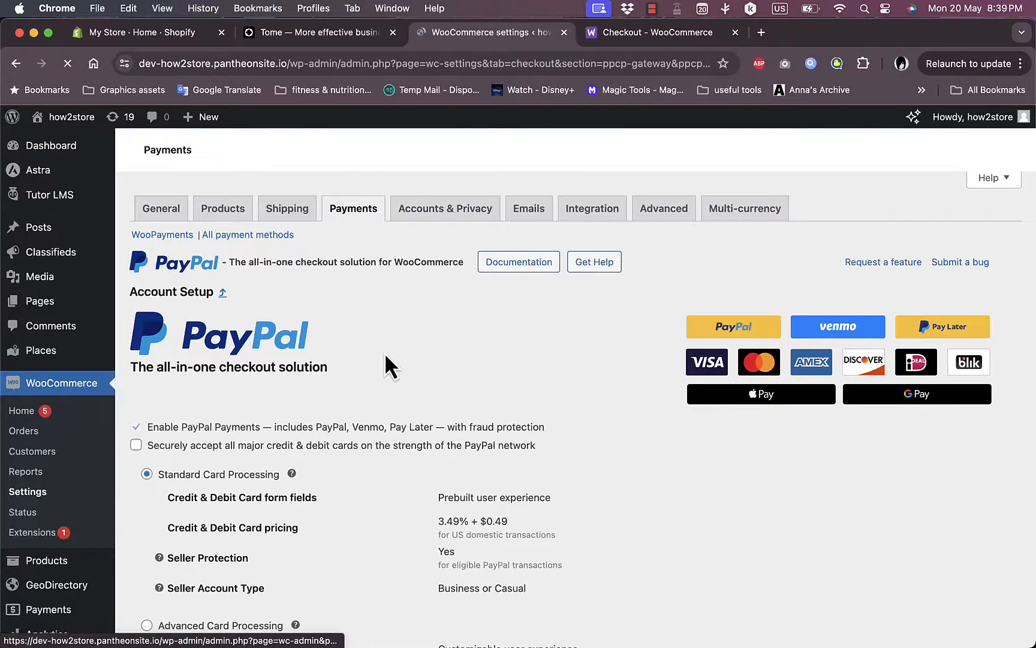
{"action": "scroll", "coordinate": [386, 357], "scroll_direction": "down", "scroll_amount": 10}
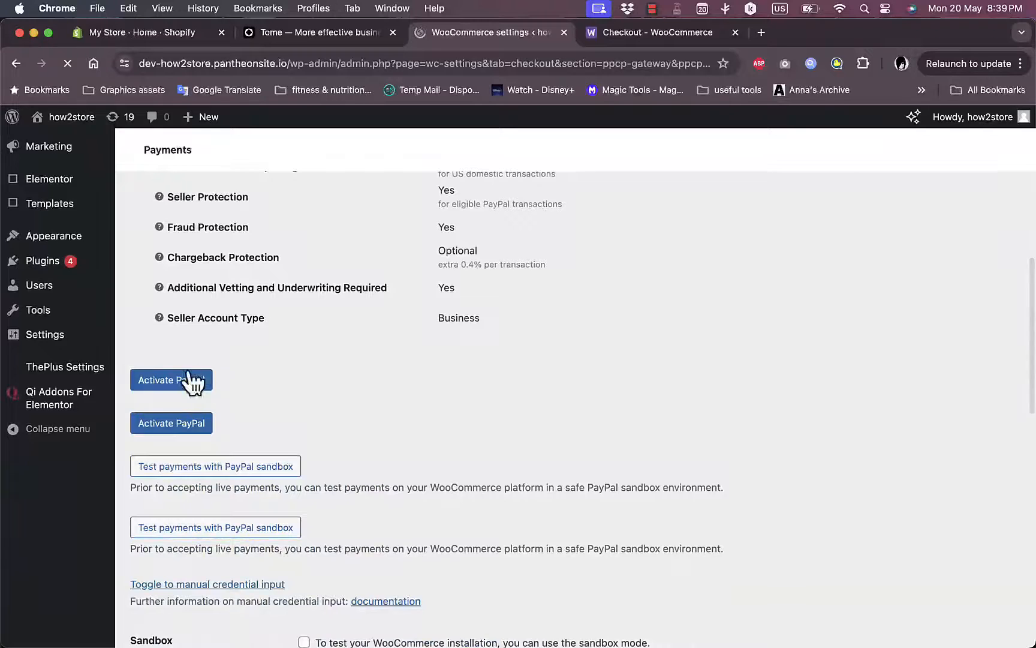